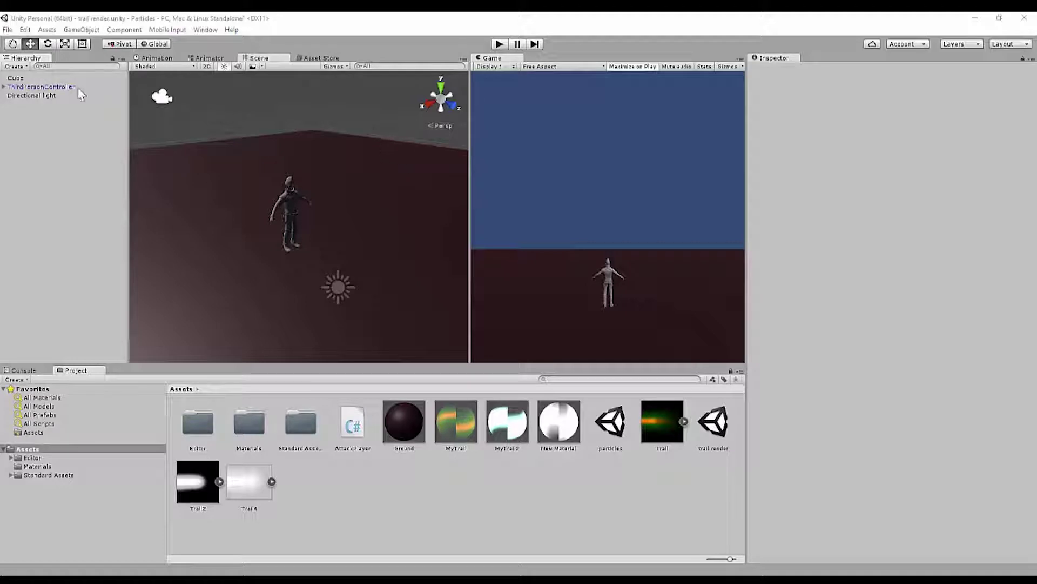
click(47, 30)
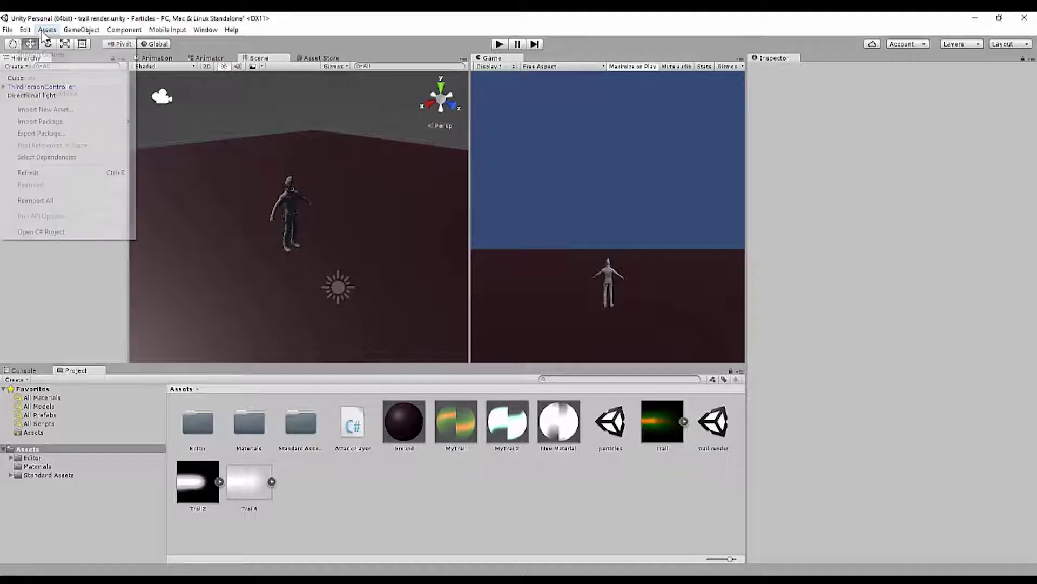
mouse_move(94, 120)
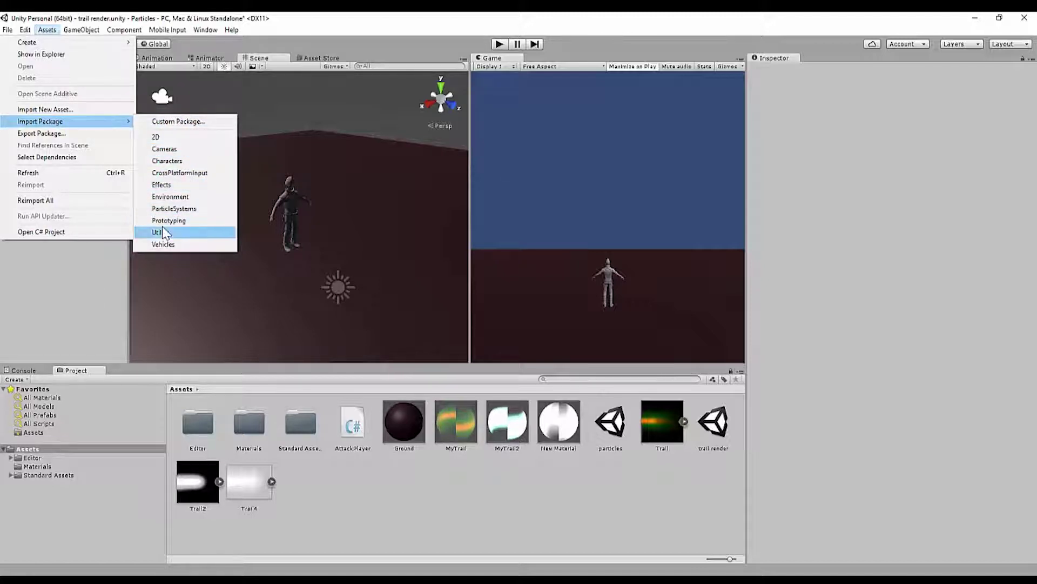
click(108, 258)
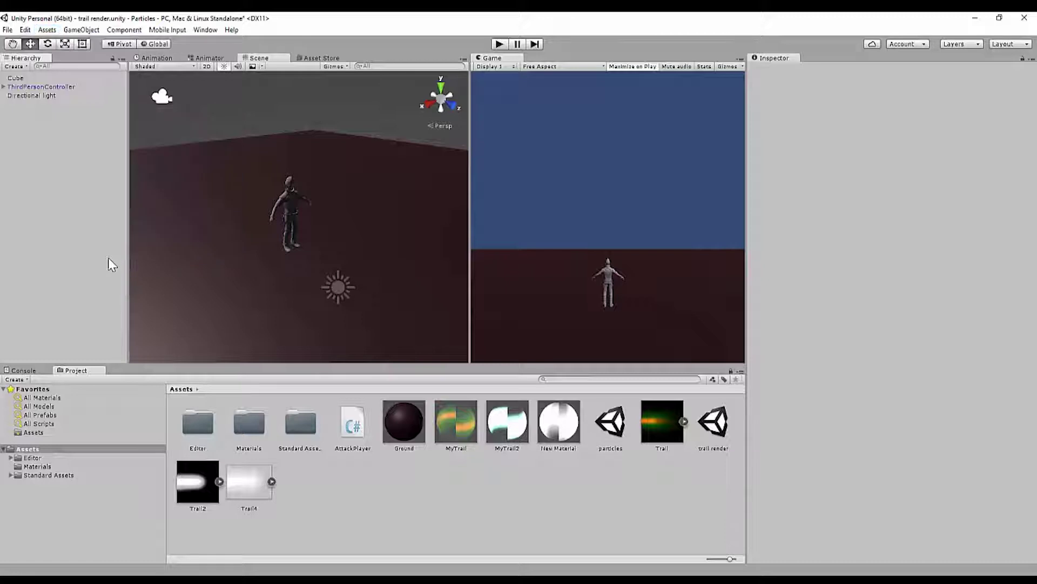
- Examine the cube, the third-person controller, the directional light and the controller's EthanBody child with their components
click(45, 78)
click(45, 88)
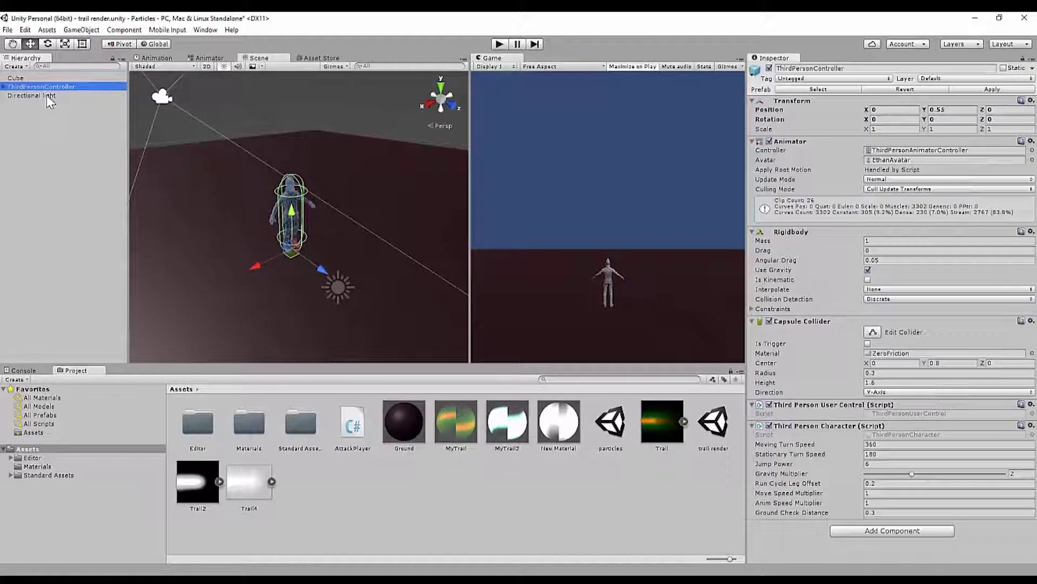
click(47, 95)
click(50, 135)
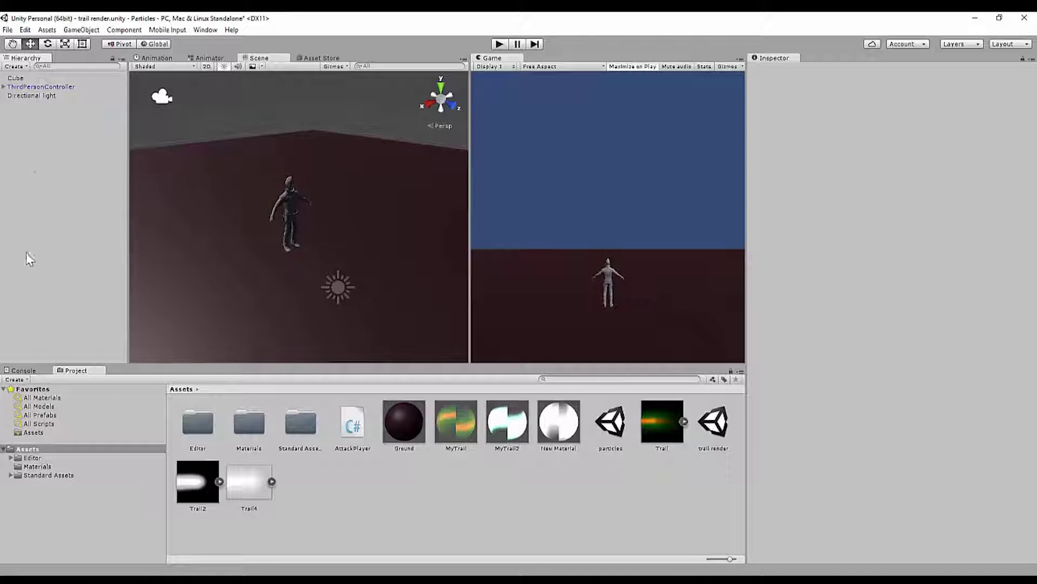
click(47, 88)
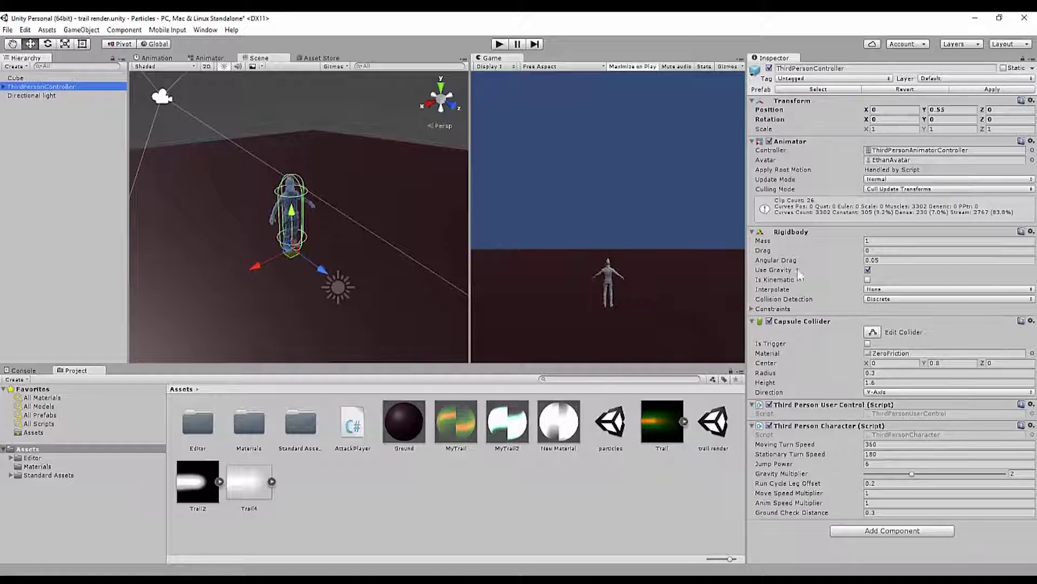
click(4, 87)
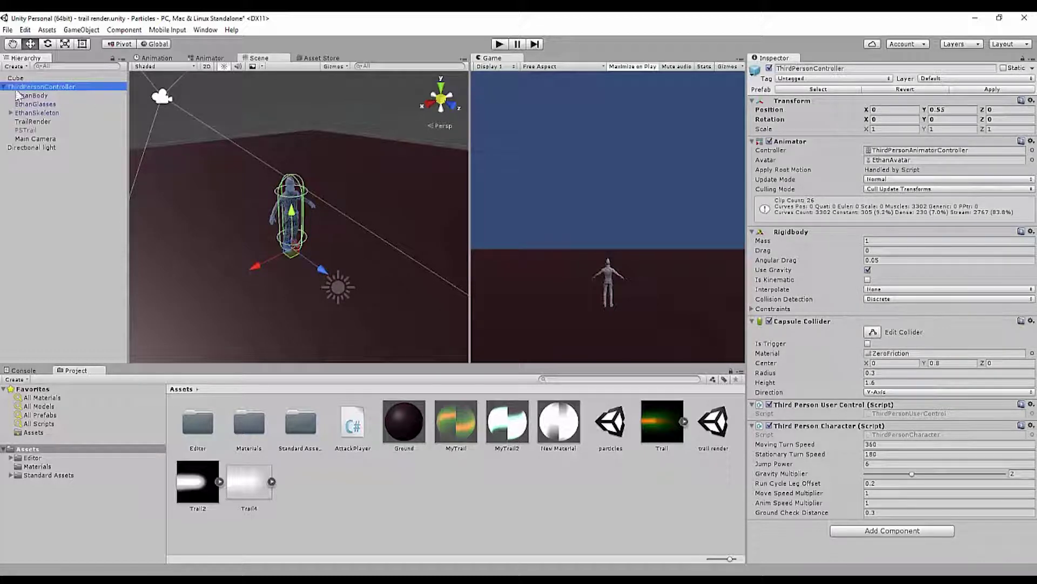
click(22, 95)
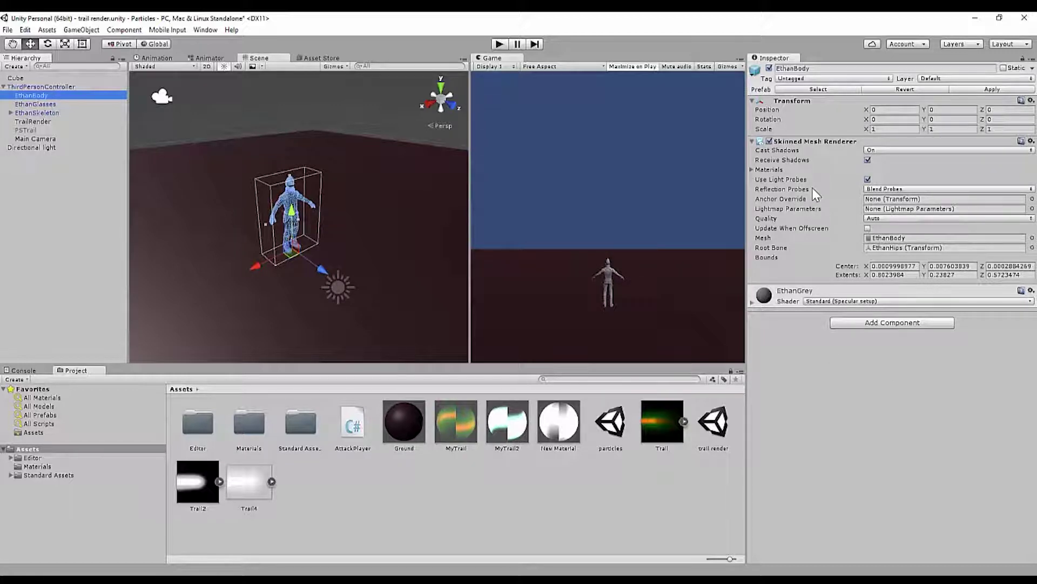
click(4, 87)
- Create an empty game object at the scene's top level and add a Trail Renderer component to it
right_click(35, 116)
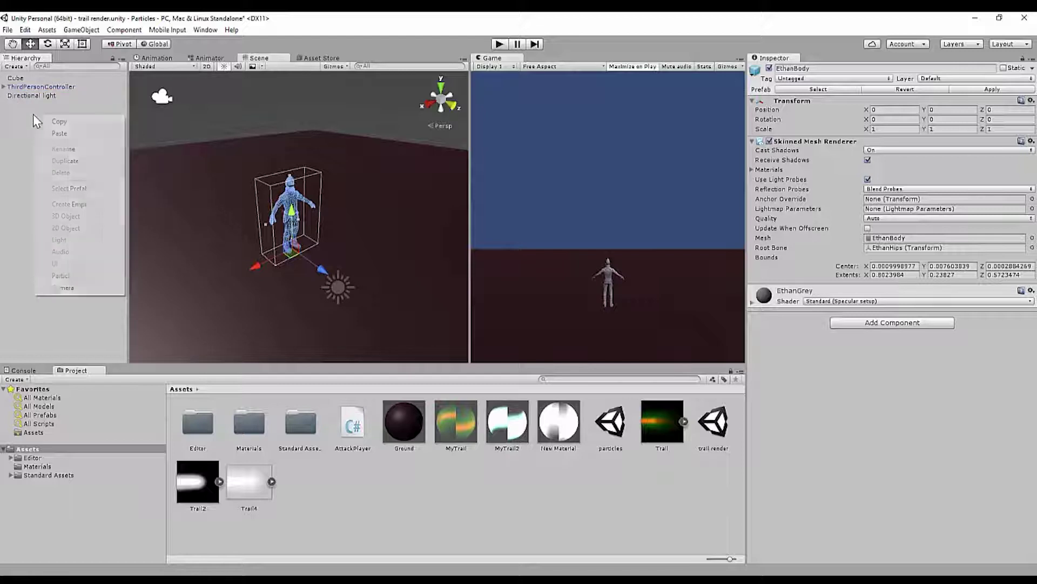
click(60, 205)
drag(38, 108, 46, 186)
click(4, 88)
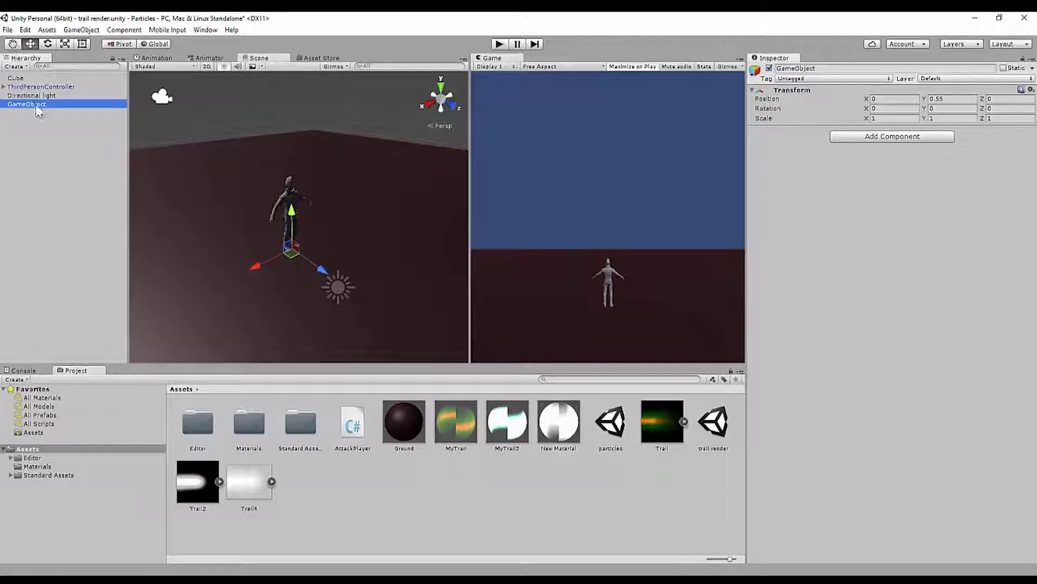
click(918, 138)
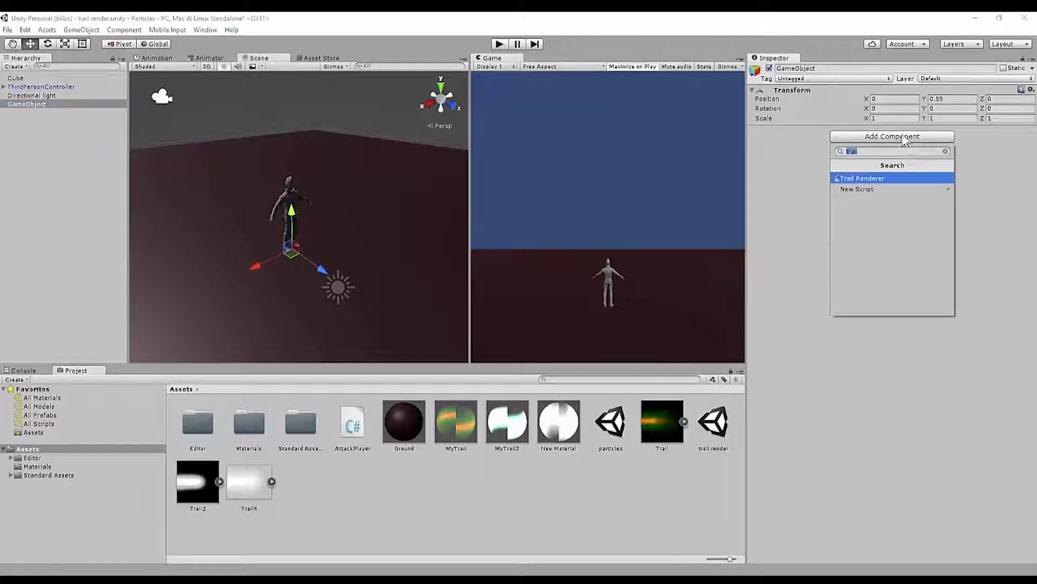
click(848, 180)
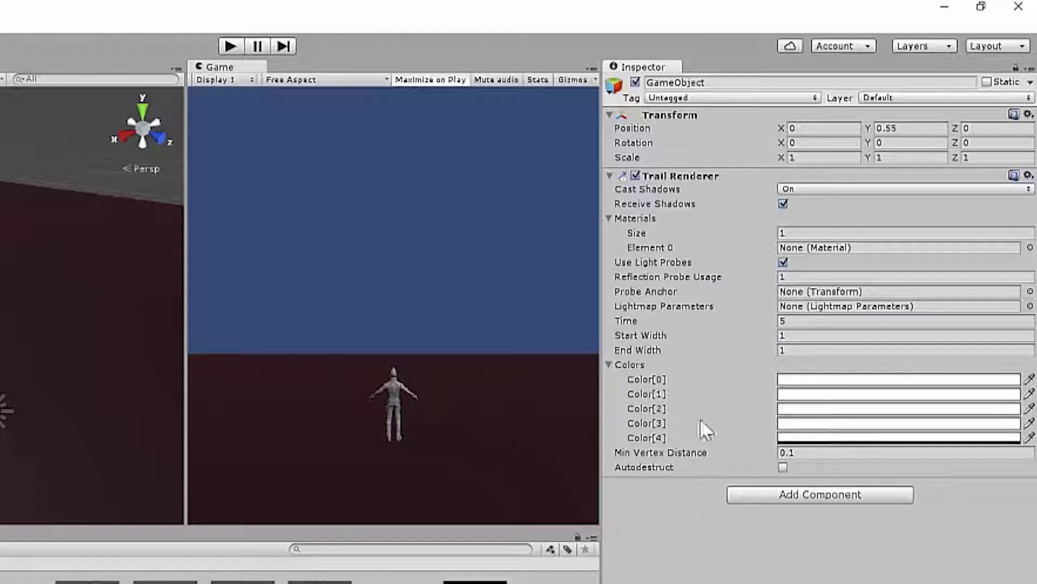
- Collapse the Trail Renderer's Colors group and look at its Min Vertex Distance and Autodestruct settings
click(609, 365)
click(621, 378)
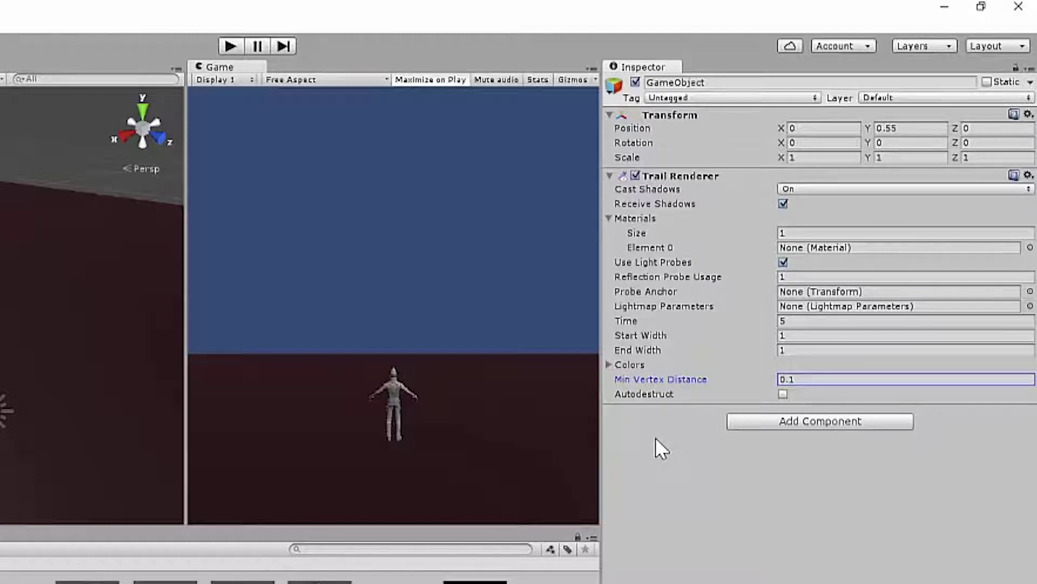
key(Tab)
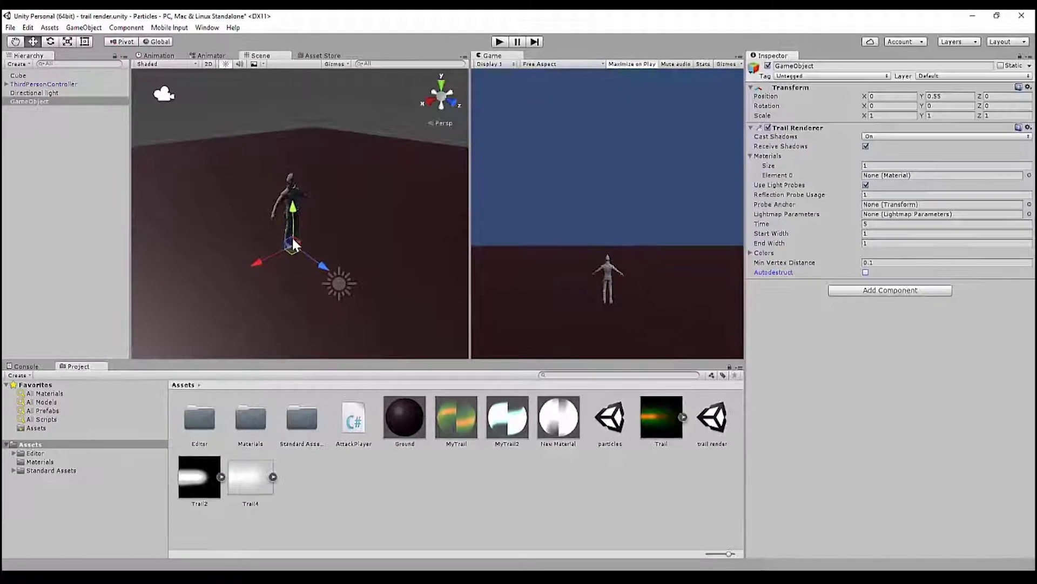
- Move the trail object up to about Y 1.64 and behind the character to about Z -0.44
alt+drag(374, 294, 433, 246)
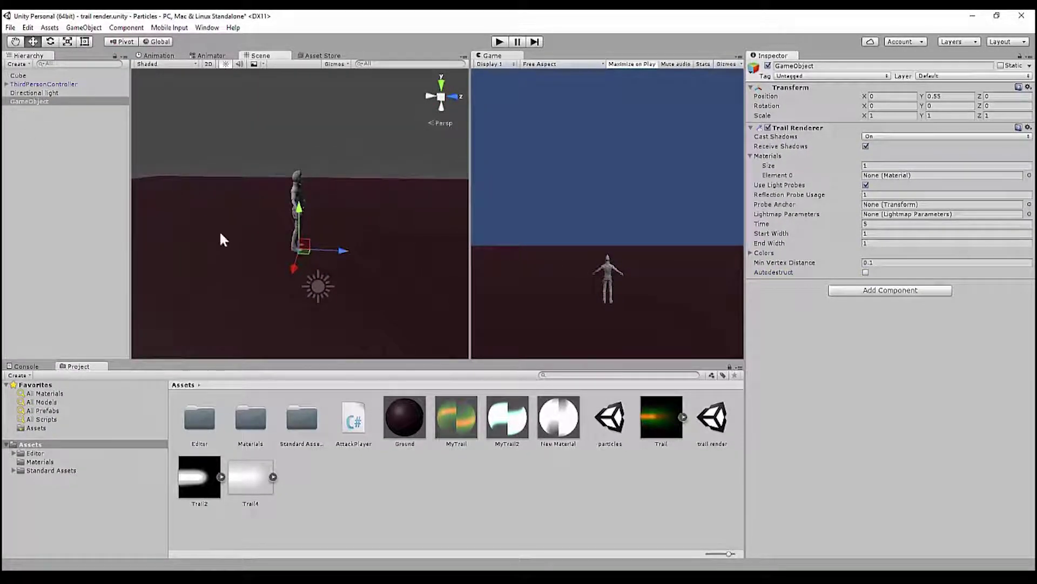
drag(305, 213, 310, 160)
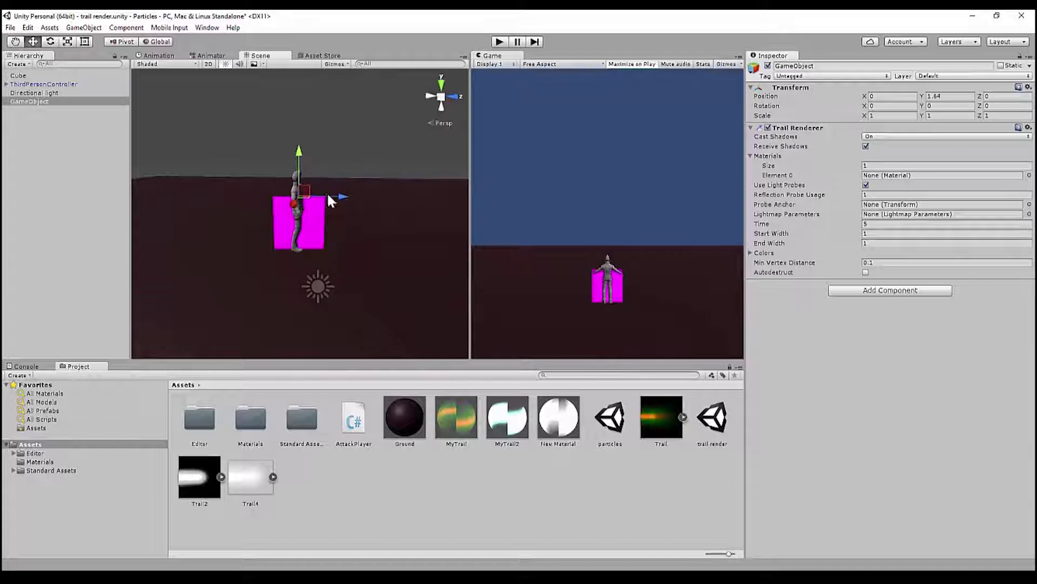
drag(346, 201, 319, 209)
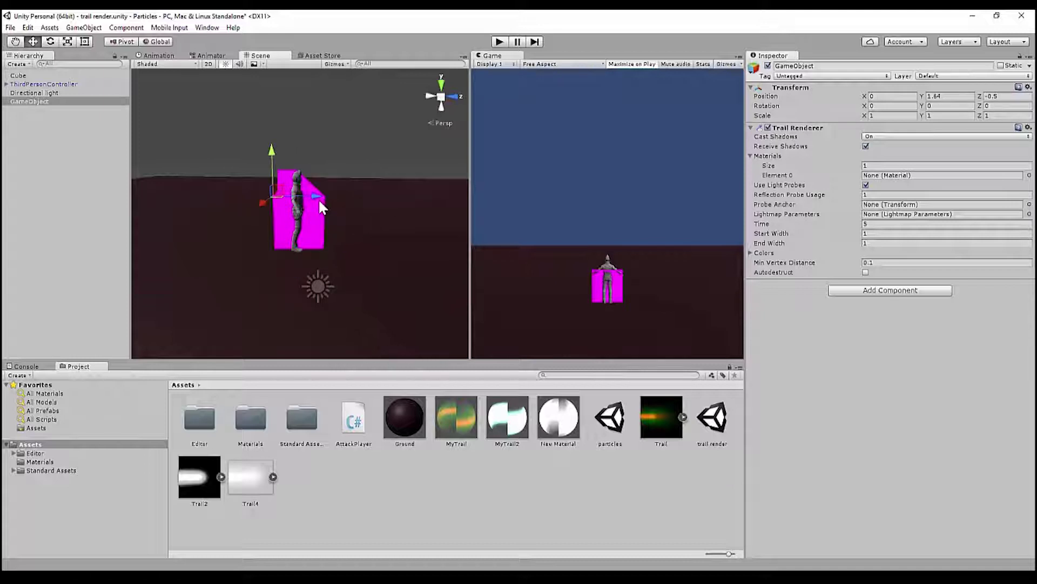
alt+drag(314, 257, 317, 198)
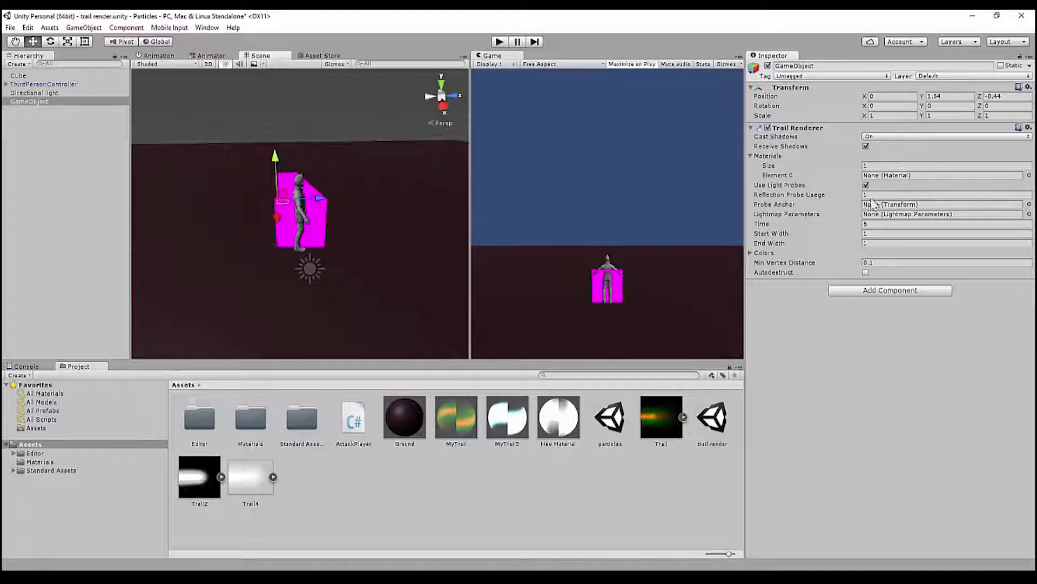
- Create a new material in the Assets folder and name it MyTrail3
right_click(347, 471)
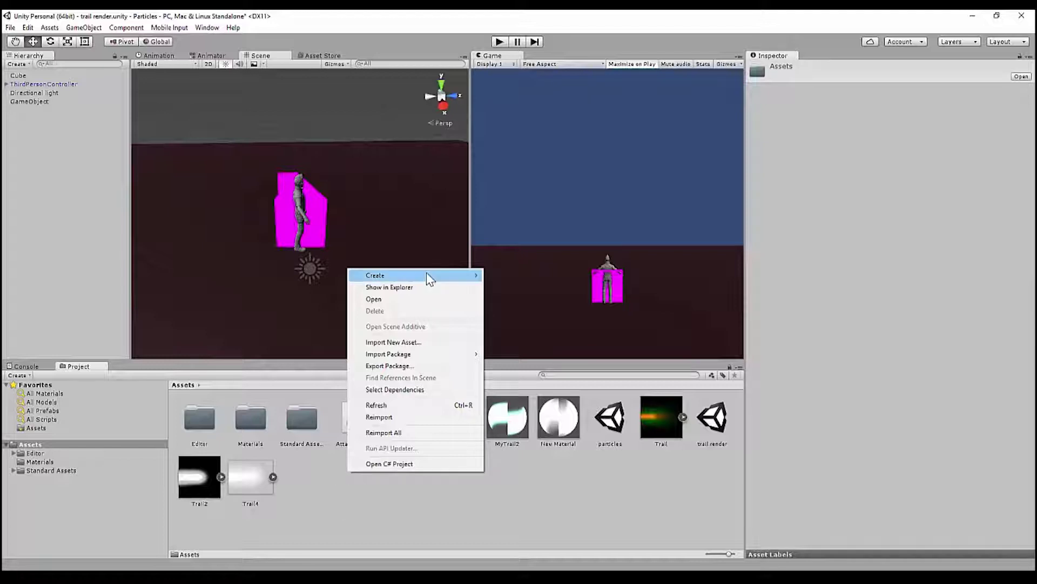
mouse_move(427, 273)
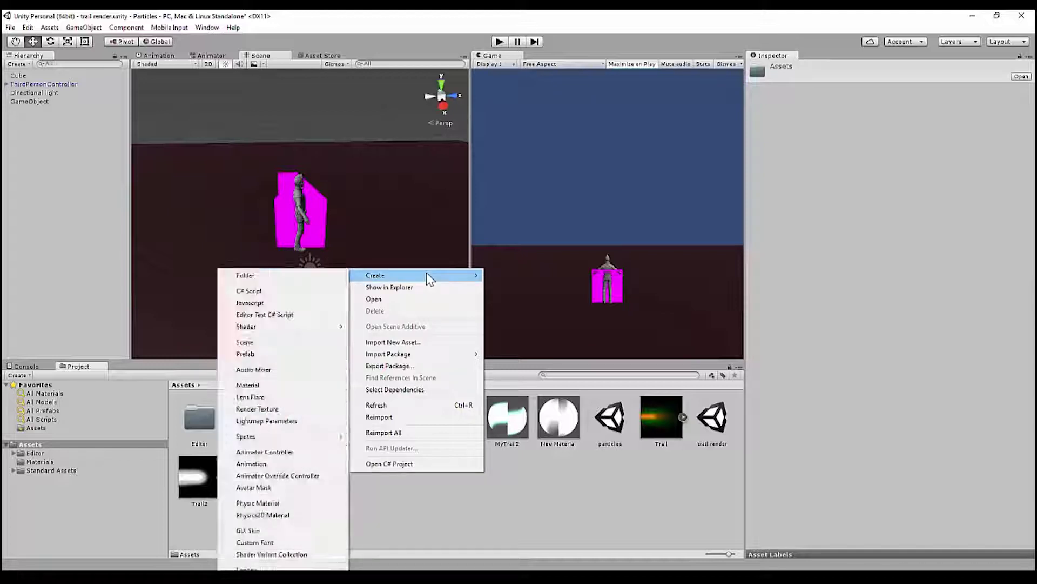
click(280, 385)
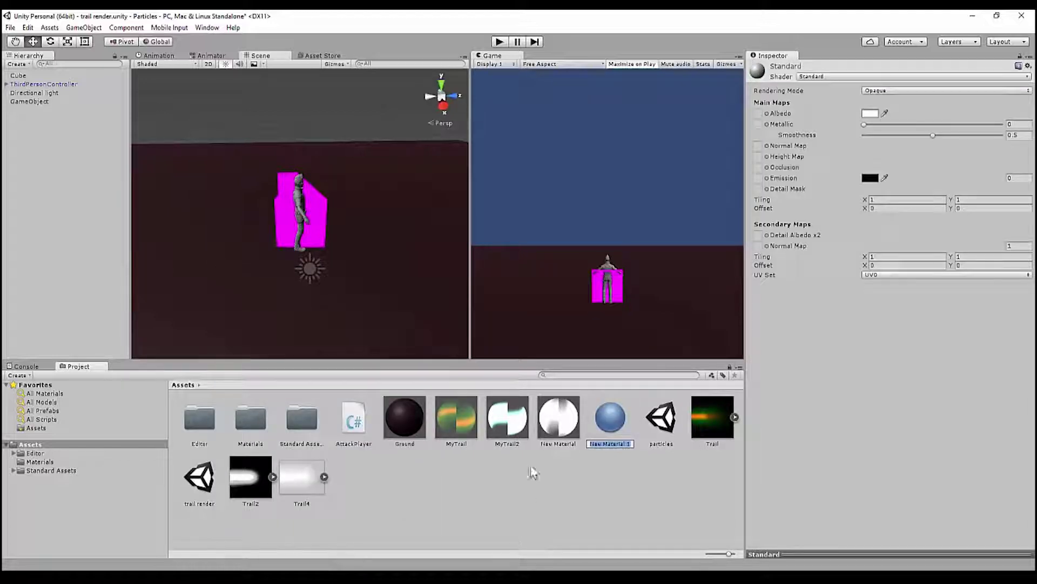
text(MyTrail3)
key(Return)
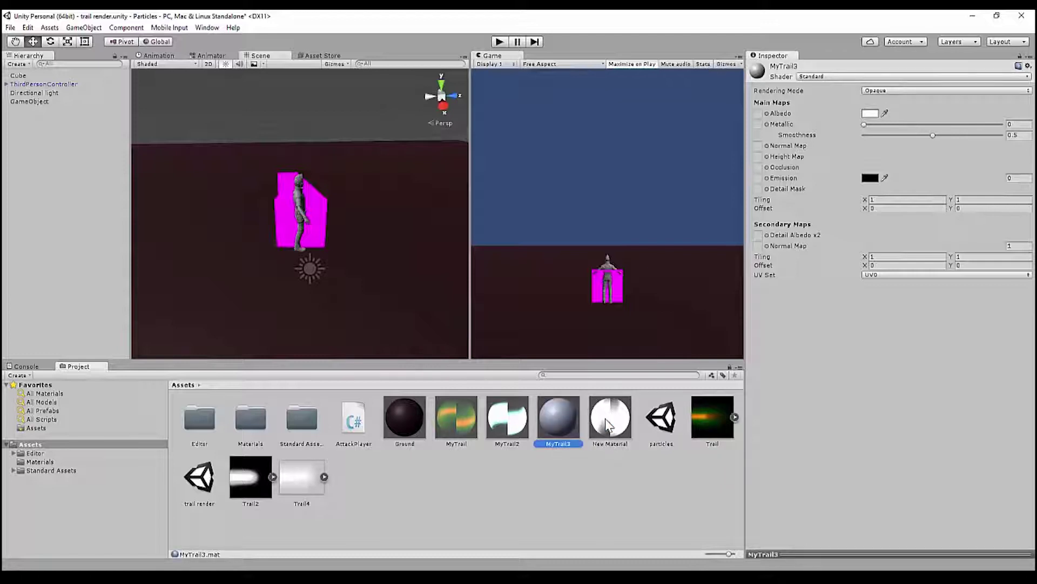
click(497, 481)
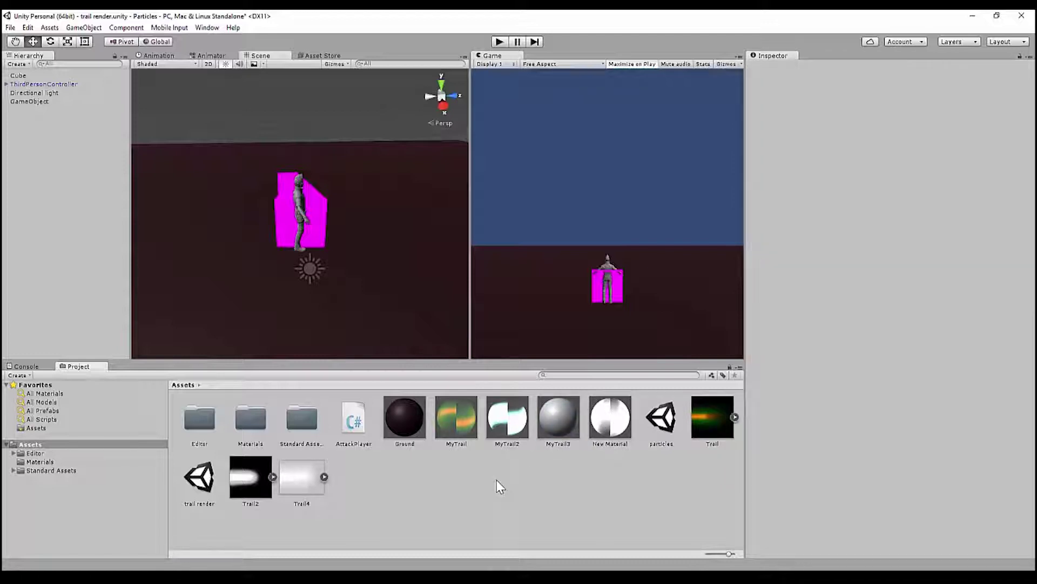
- Change the MyTrail3 material's shader to Particles/Additive
click(556, 435)
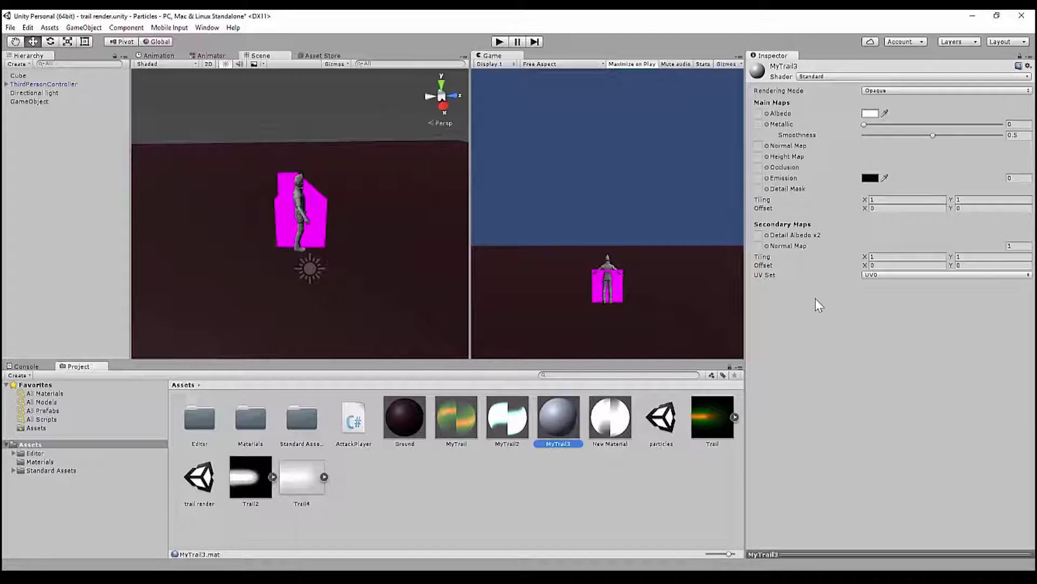
click(905, 76)
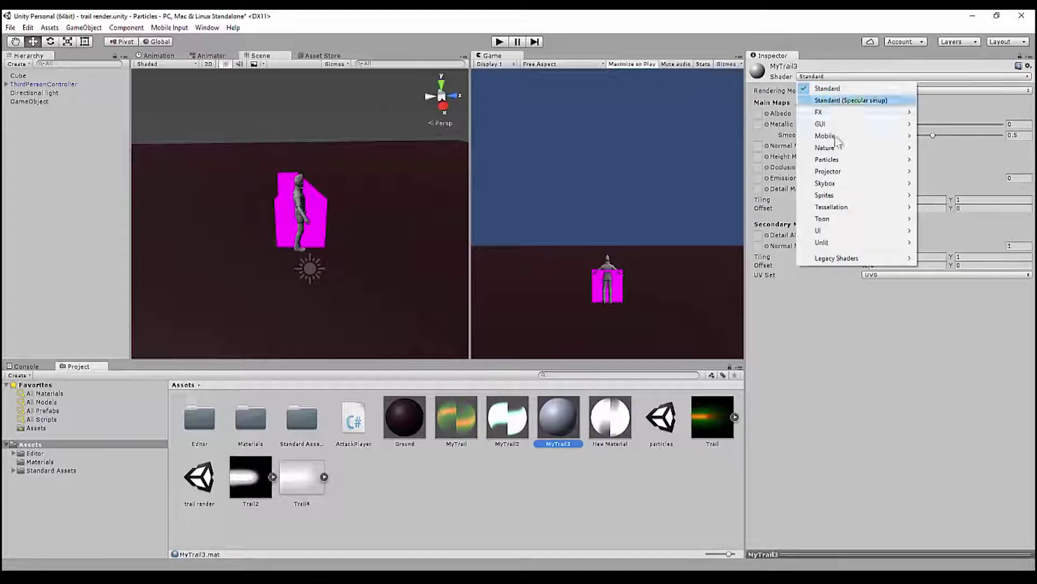
mouse_move(837, 162)
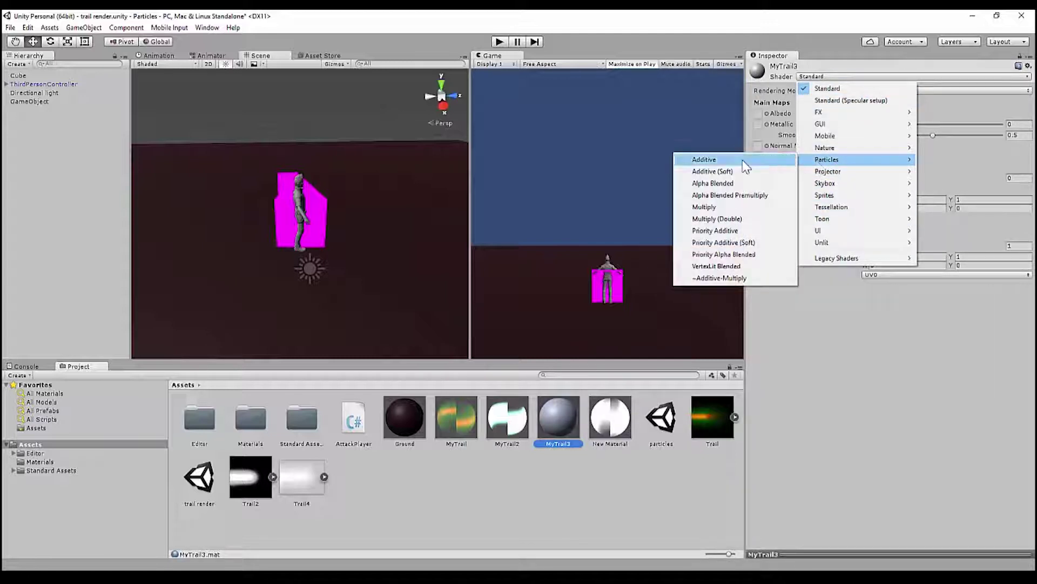
click(748, 160)
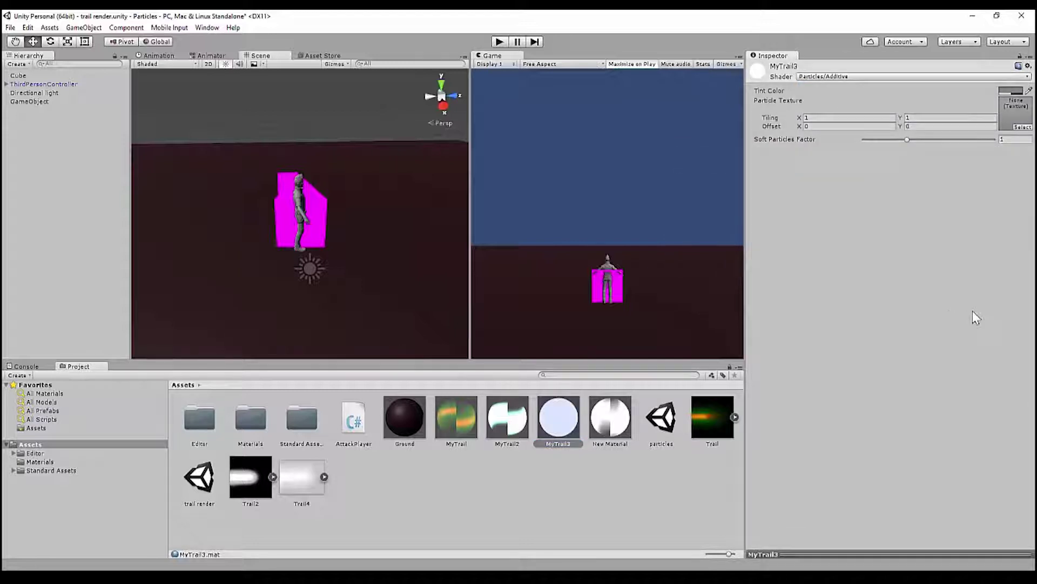
- Assign the ParticleFlare texture as the particle texture of the MyTrail3 material
click(1023, 127)
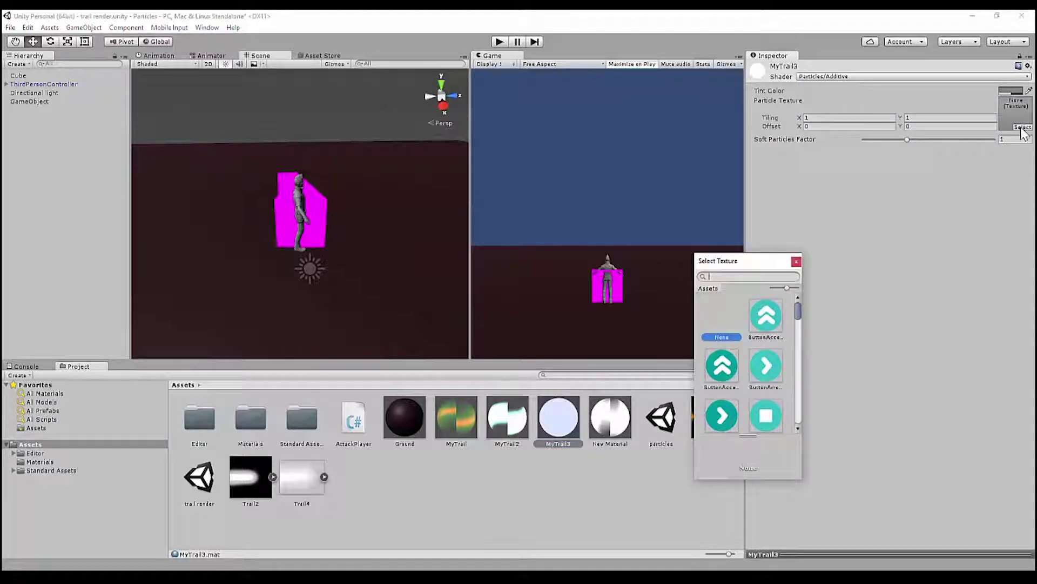
scroll(778, 339, down, 5)
scroll(778, 341, down, 3)
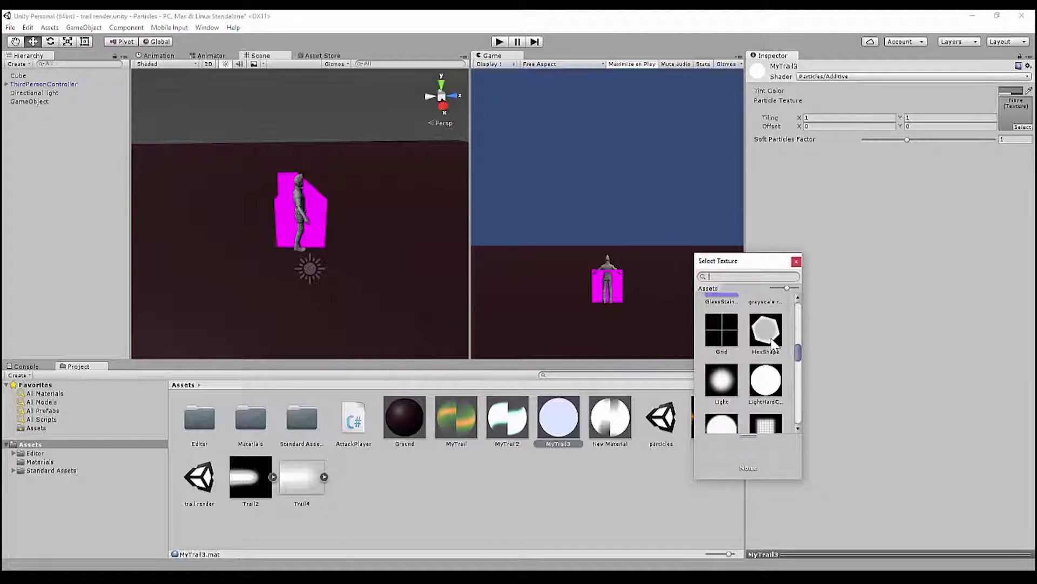
scroll(770, 337, down, 5)
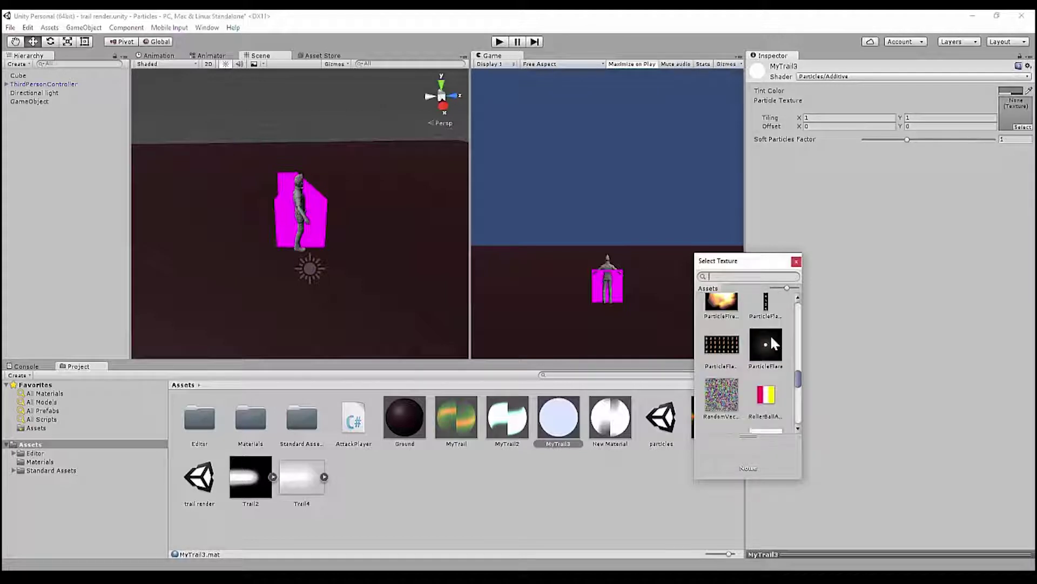
click(770, 338)
- Try a soft light texture and the Light texture as MyTrail3's particle texture
scroll(764, 340, up, 3)
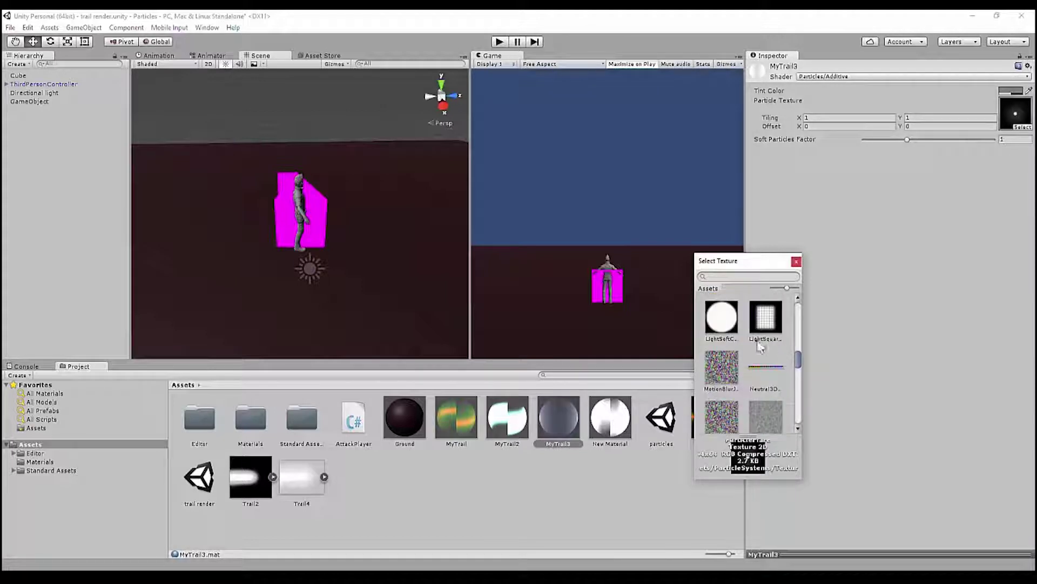
click(721, 319)
scroll(752, 314, up, 5)
scroll(752, 315, up, 5)
scroll(755, 346, down, 8)
scroll(756, 367, down, 3)
scroll(756, 367, up, 2)
click(732, 363)
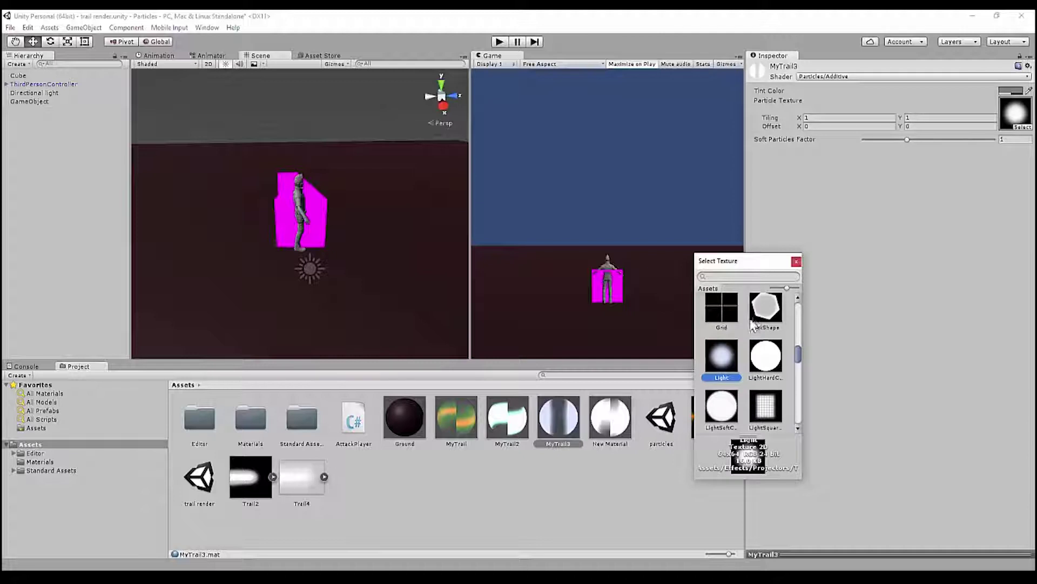
- Switch MyTrail3's particle texture back to ParticleFlare, close the texture picker and reselect the material
scroll(784, 381, down, 3)
scroll(782, 375, down, 3)
click(764, 410)
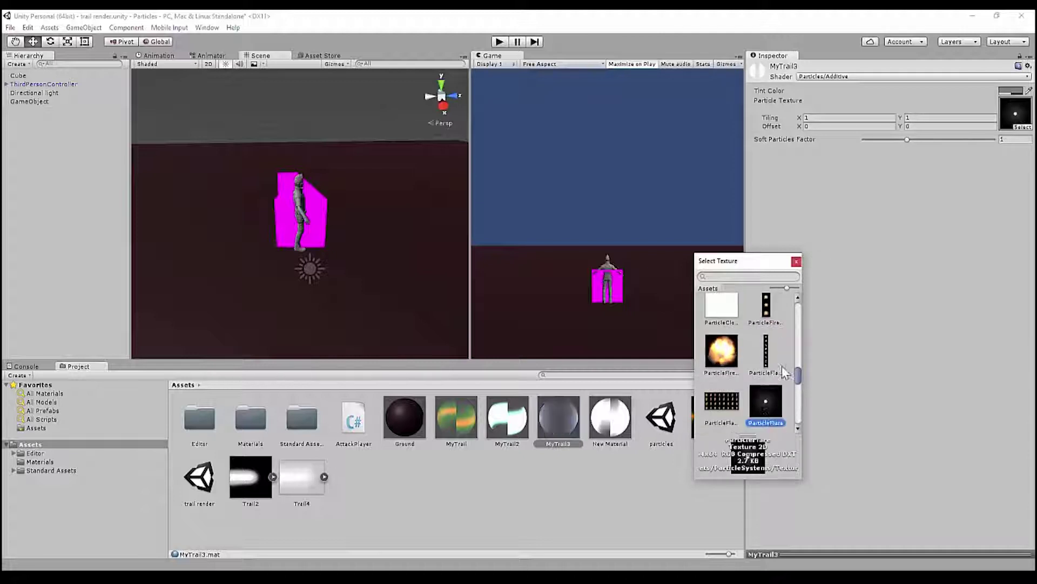
click(799, 263)
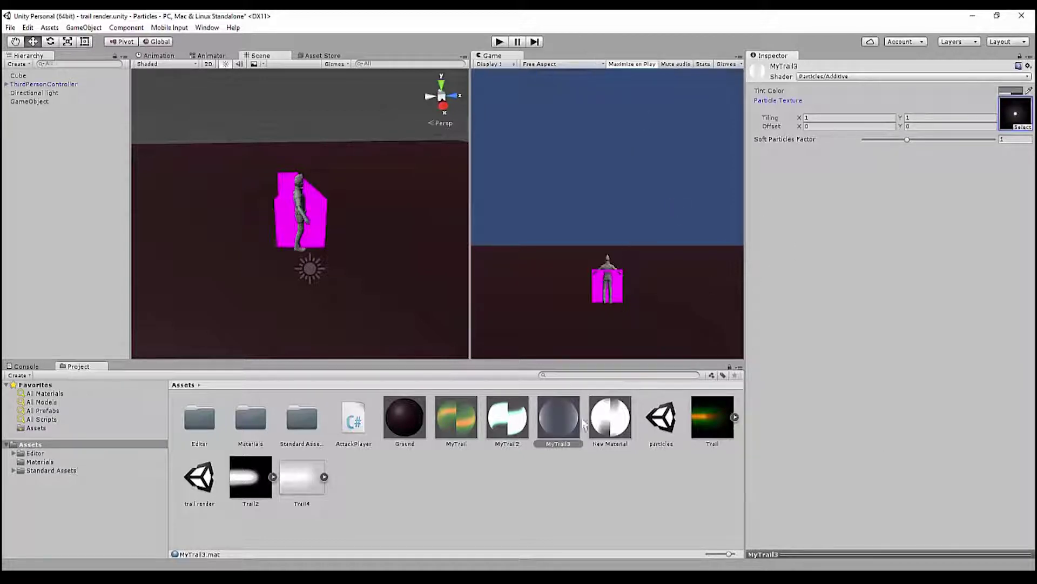
click(555, 412)
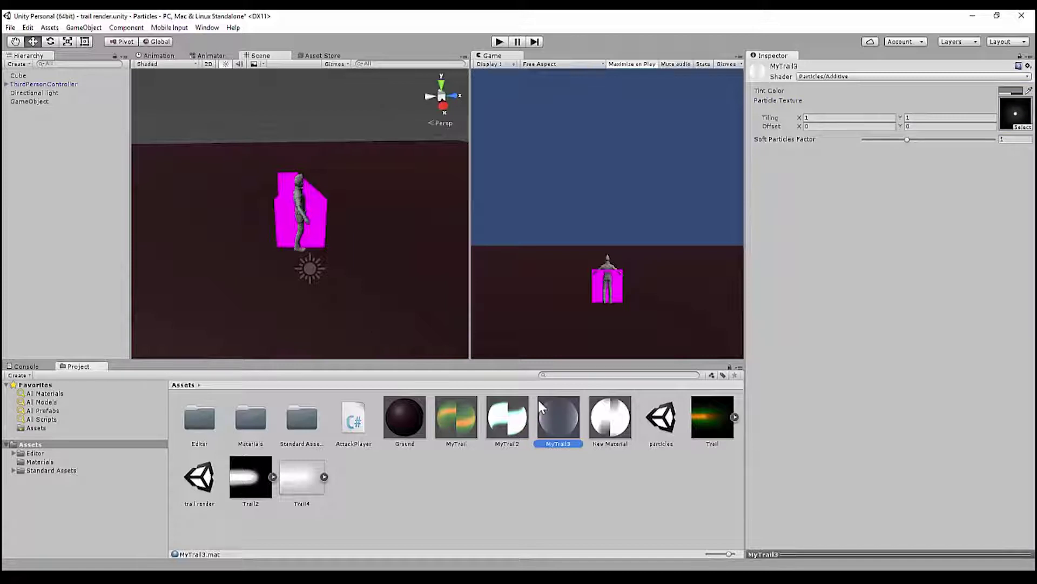
- Assign the MyTrail3 material to the Trail Renderer of GameObject
click(12, 101)
drag(557, 420, 882, 184)
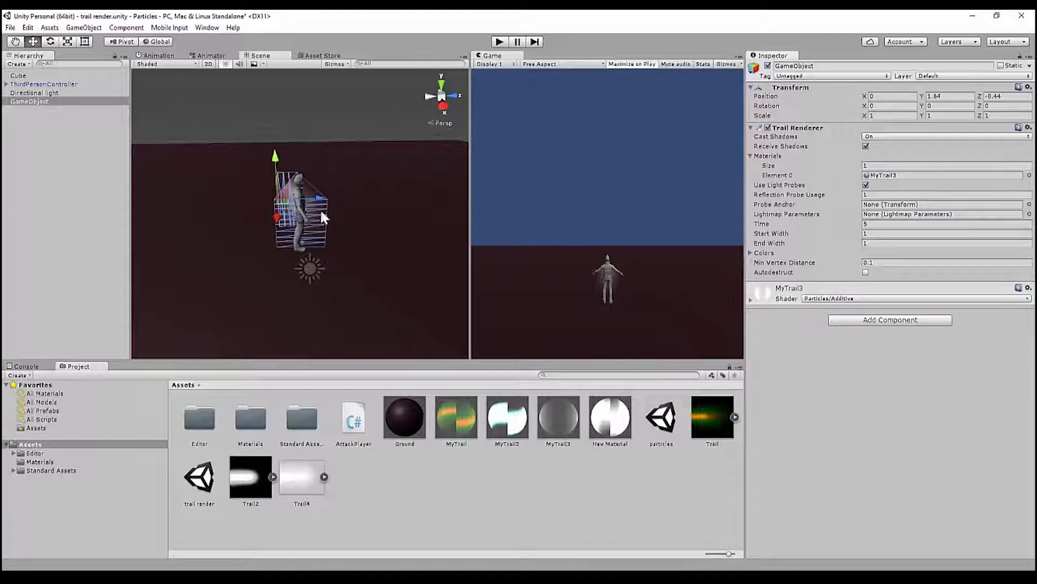
scroll(319, 235, up, 5)
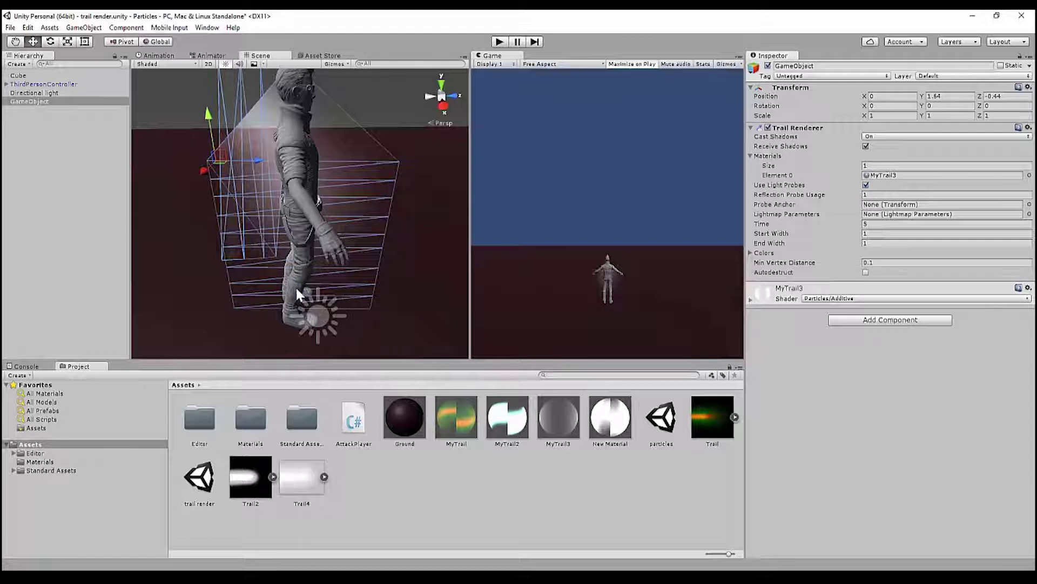
- Set the Trail Renderer's minimum vertex distance to 0.01
click(907, 262)
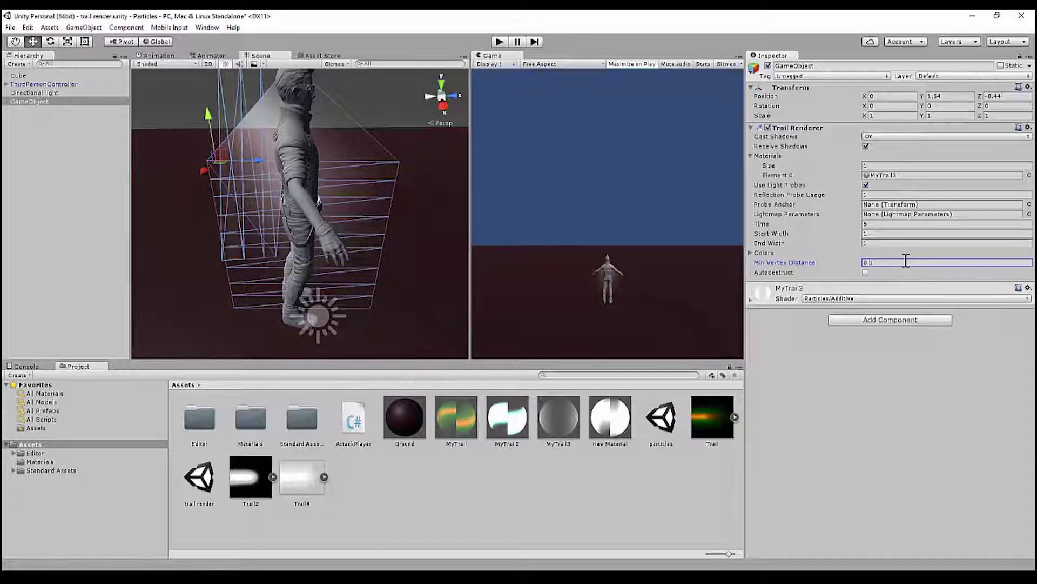
text(0)
key(Tab)
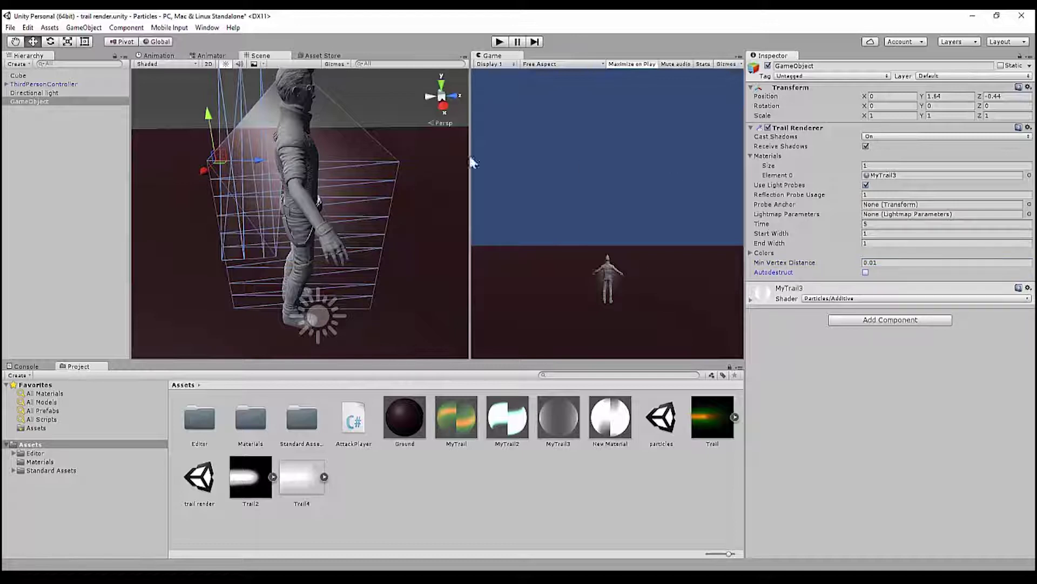
- Move GameObject back and forth along the Z axis to preview its trail, leaving it at the character with Z at -0.21
scroll(316, 176, down, 6)
drag(313, 194, 164, 198)
scroll(261, 184, up, 6)
scroll(263, 187, down, 3)
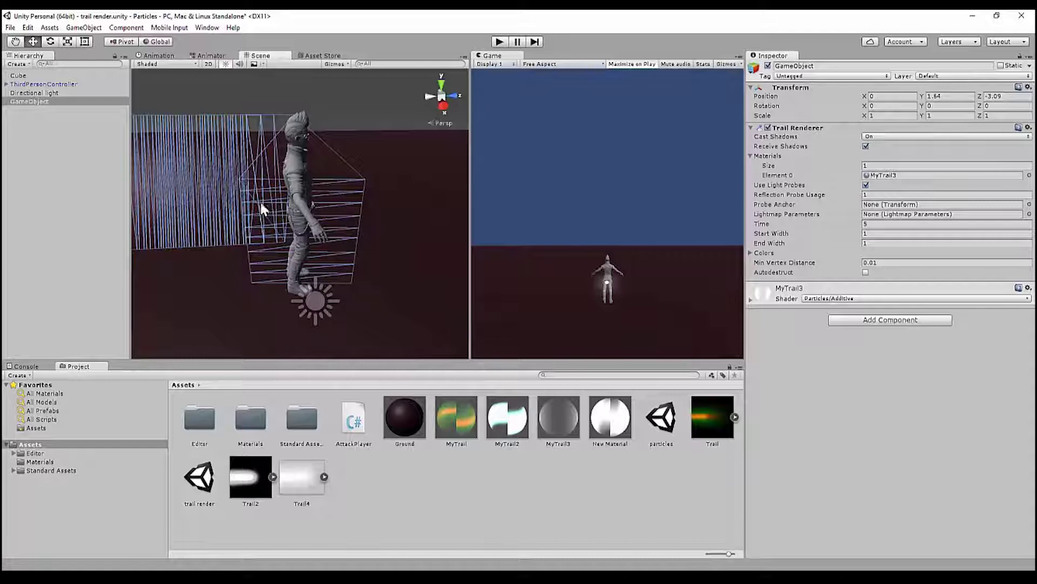
alt+drag(218, 225, 350, 221)
key(w)
scroll(392, 211, down, 8)
scroll(392, 211, up, 1)
key(ctrl+z)
drag(364, 201, 377, 199)
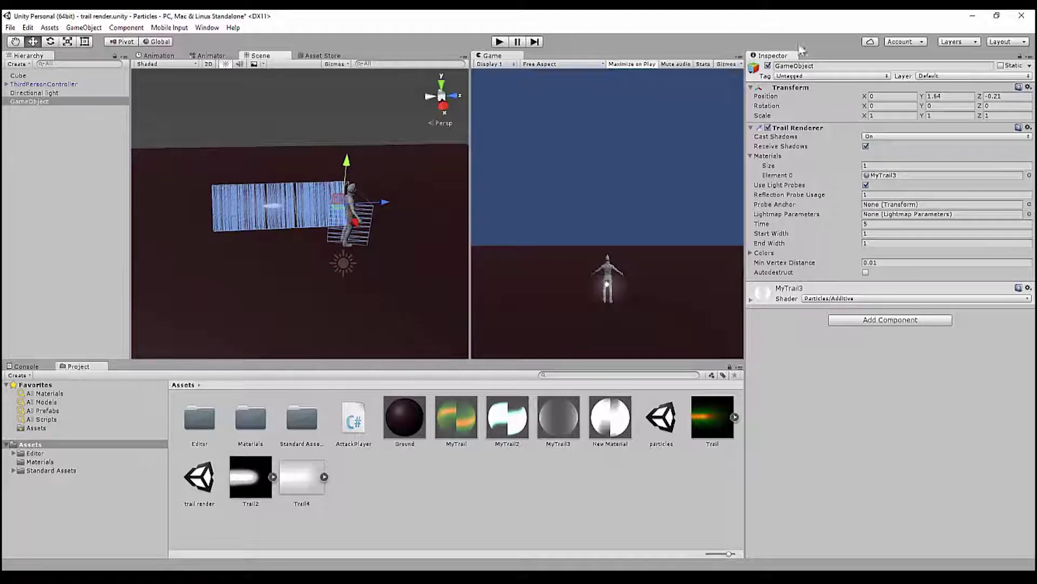
- Rename GameObject as Trail and make it a child of ThirdPersonController
click(828, 65)
text(Trail)
key(Return)
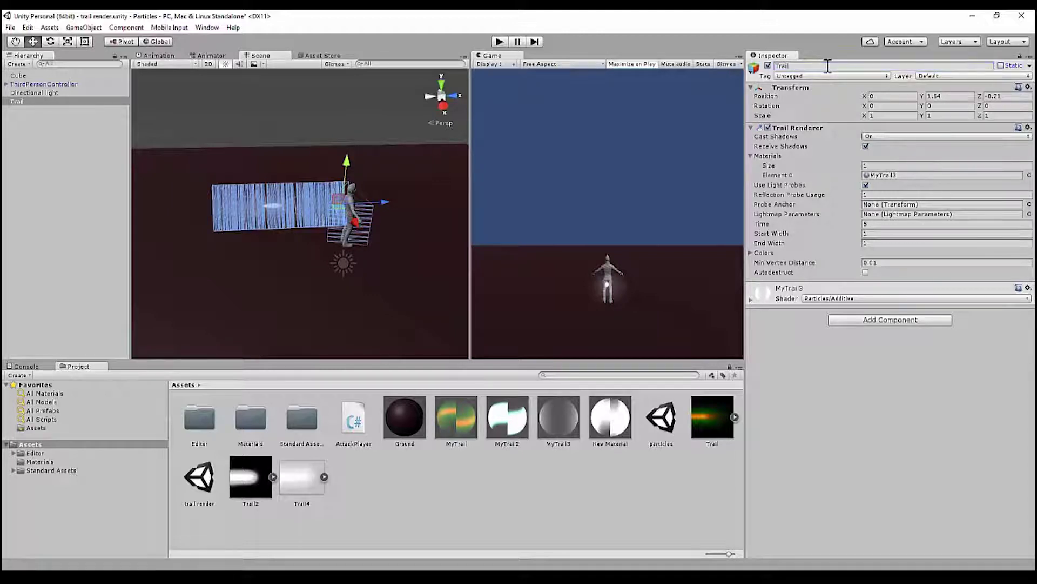
click(15, 100)
drag(15, 100, 20, 86)
click(20, 85)
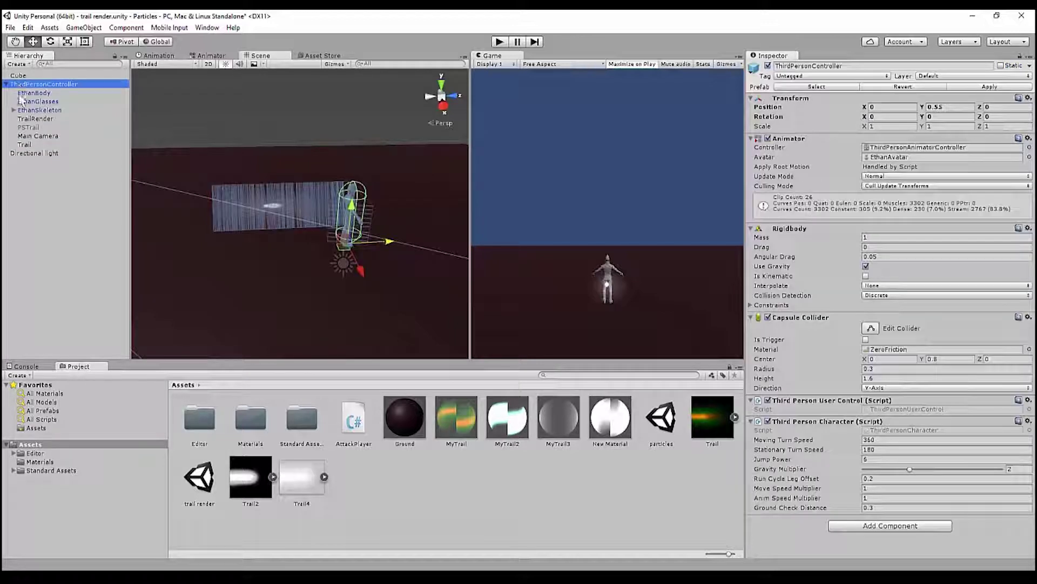
- Deactivate the existing TrailRender child object of ThirdPersonController and select the new Trail object
click(27, 145)
click(32, 119)
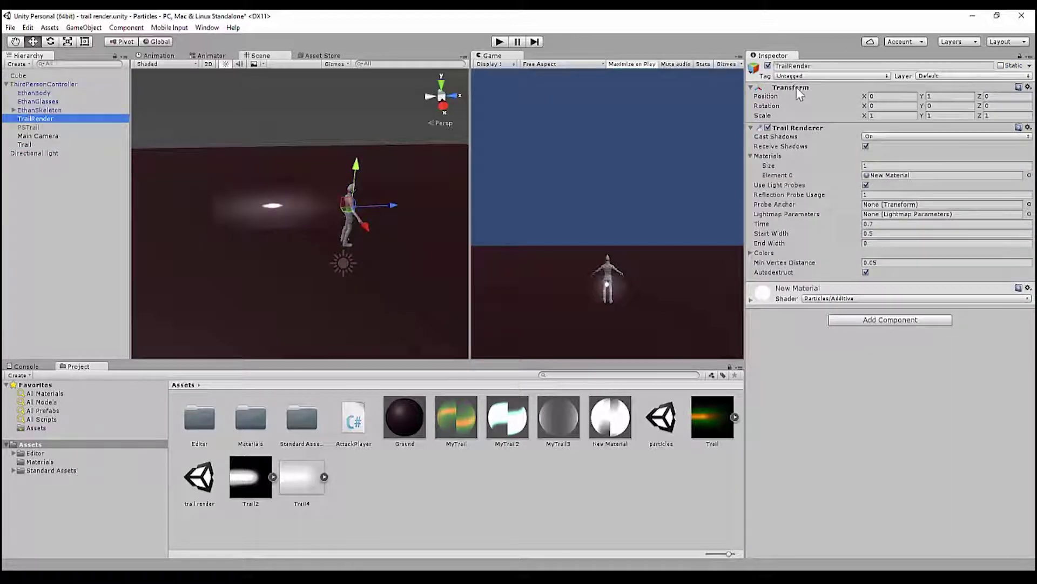
click(41, 135)
click(46, 119)
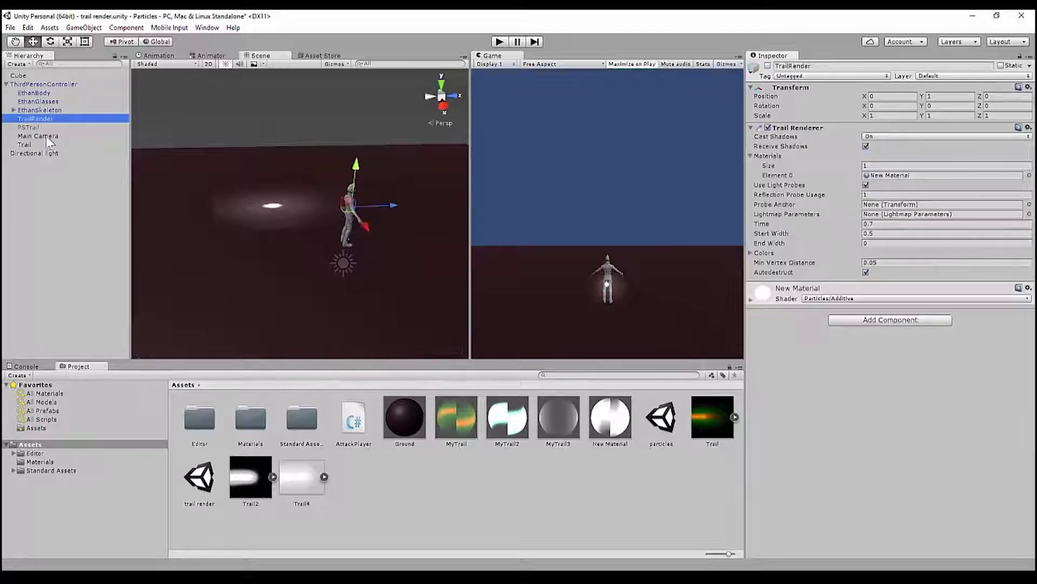
click(45, 145)
- Clear the selection and run the scene briefly to test the trail behind the moving character
click(107, 278)
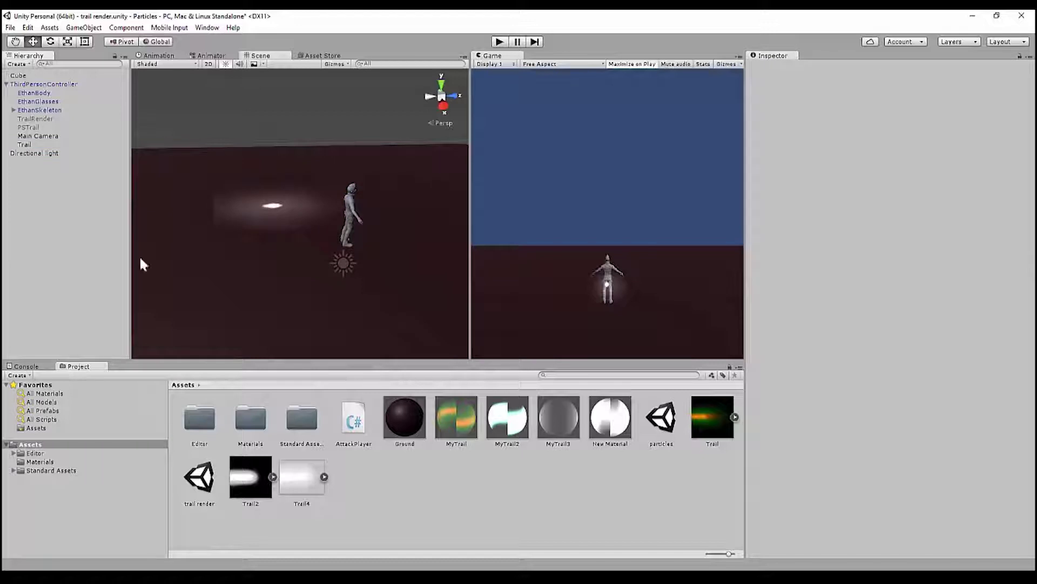
click(498, 42)
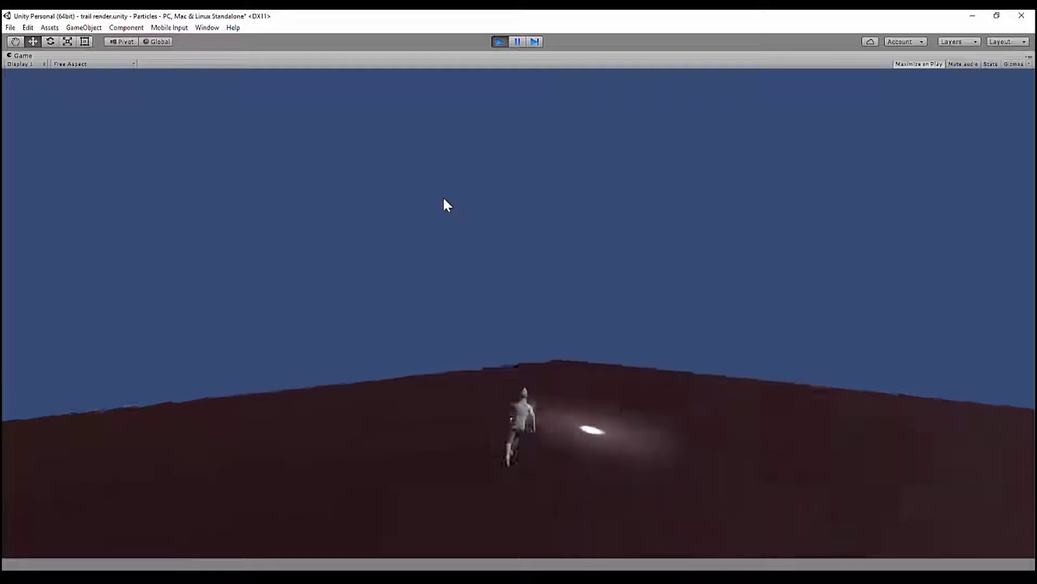
click(498, 41)
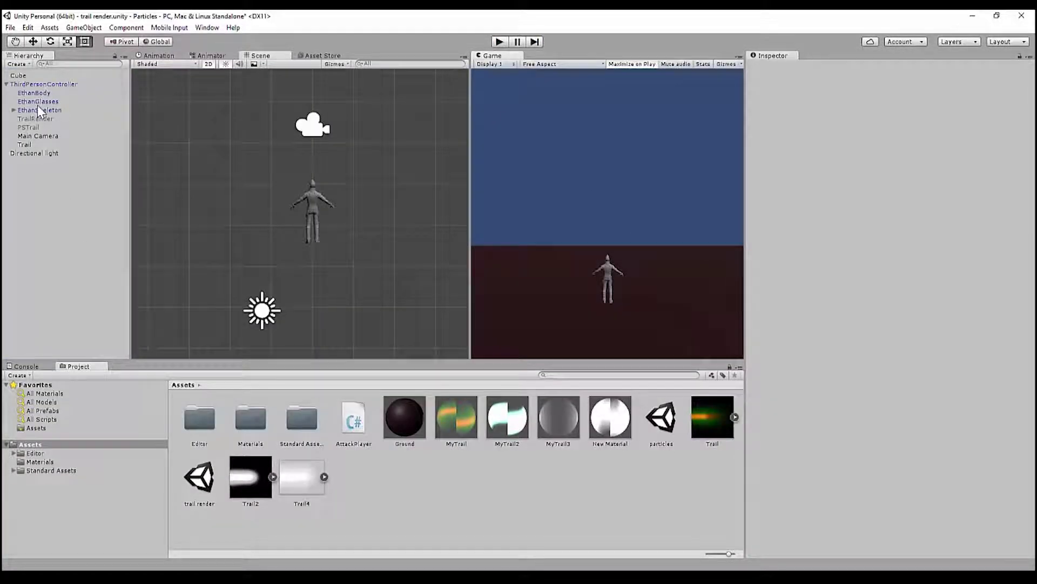
- Move Main Camera out of ThirdPersonController to the scene's root level and reposition it to about Y 2.39, Z -9.47
drag(38, 136, 24, 80)
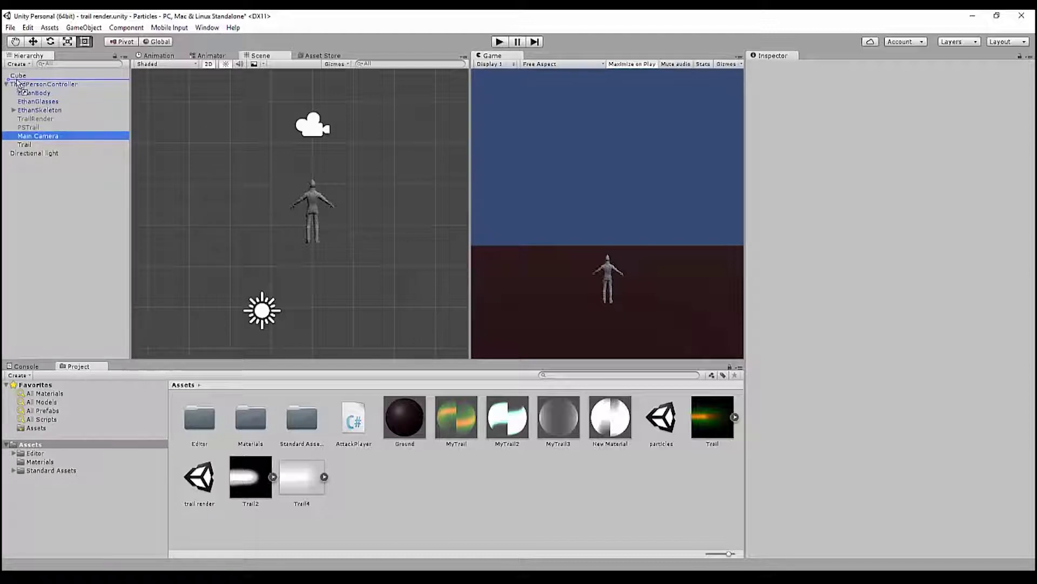
alt+drag(277, 148, 342, 211)
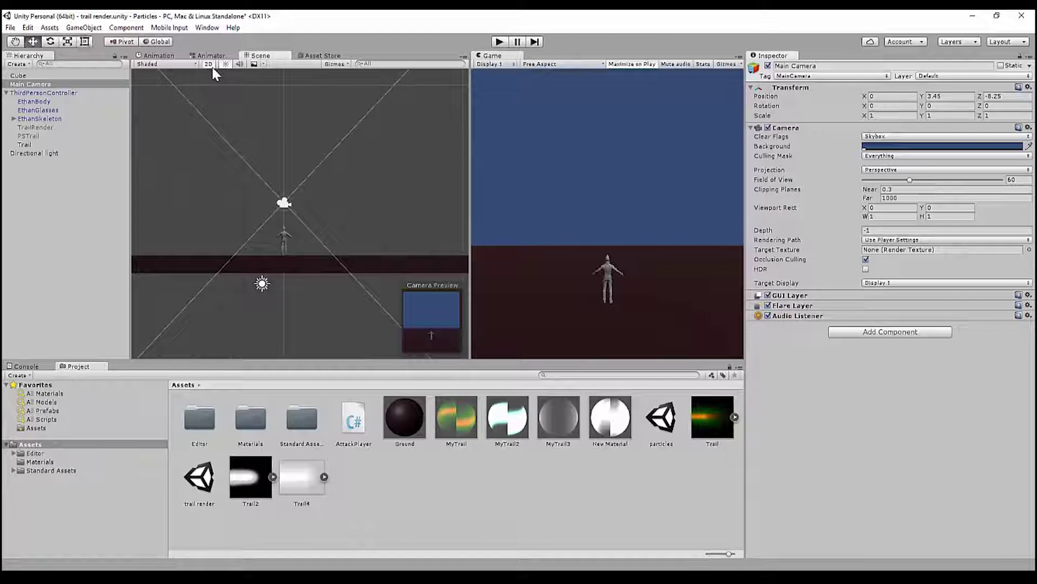
alt+drag(211, 73, 401, 218)
alt+drag(332, 251, 410, 227)
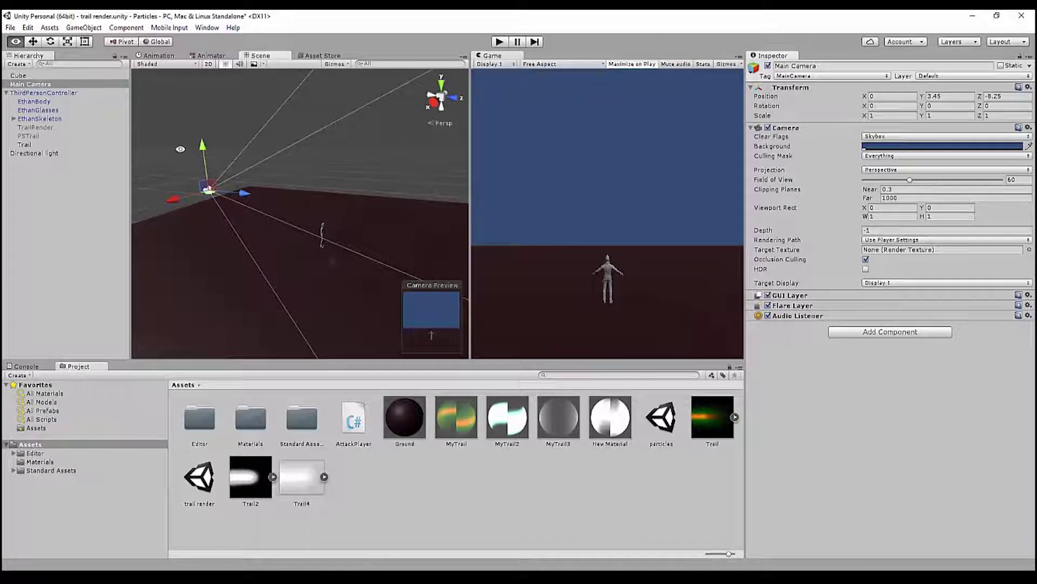
drag(199, 141, 212, 179)
drag(246, 212, 231, 207)
- Play the scene, run the character right and left to check the trail, and stop playback
click(500, 42)
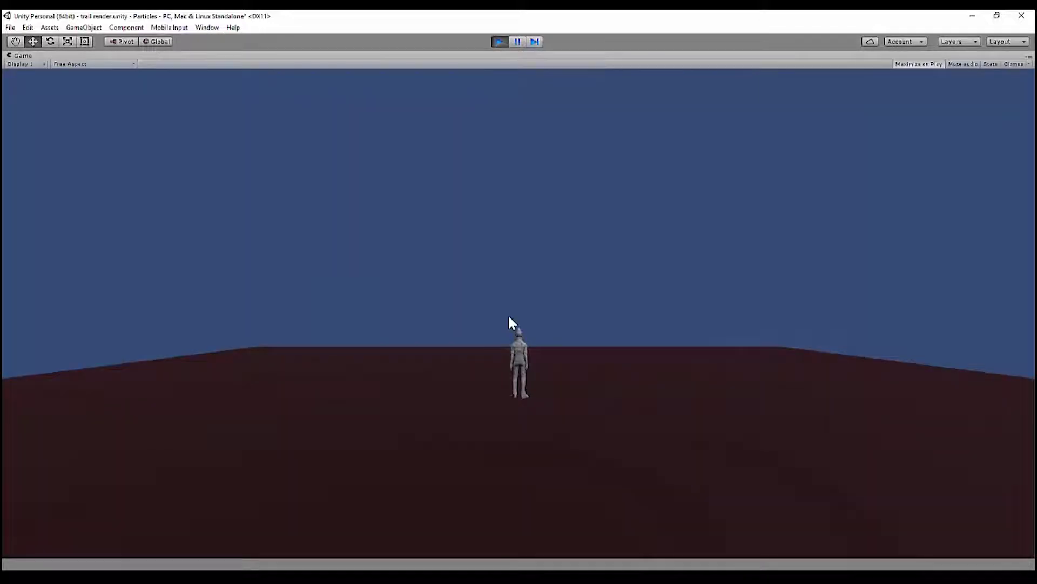
key(d)
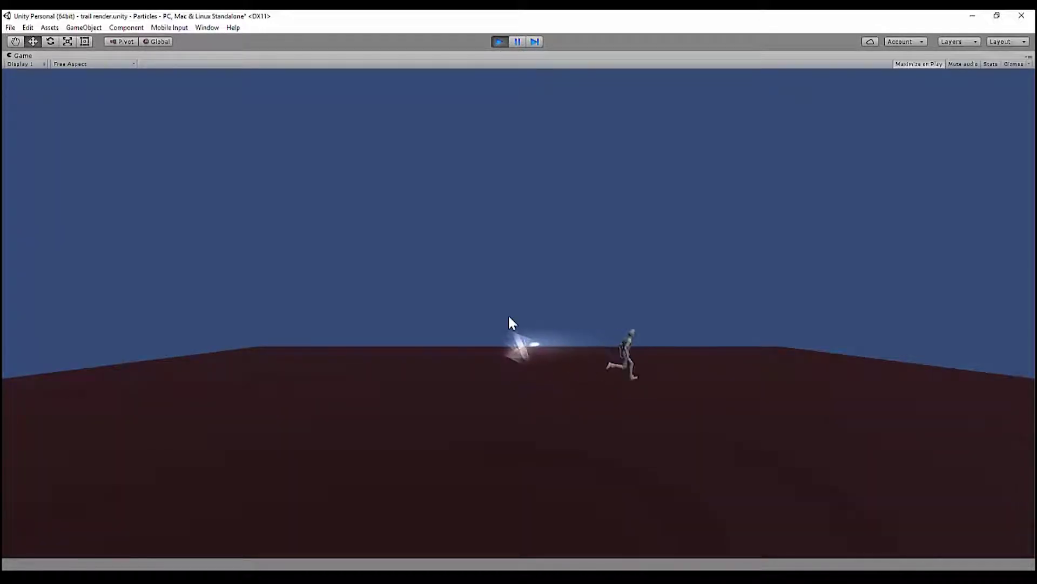
key(a)
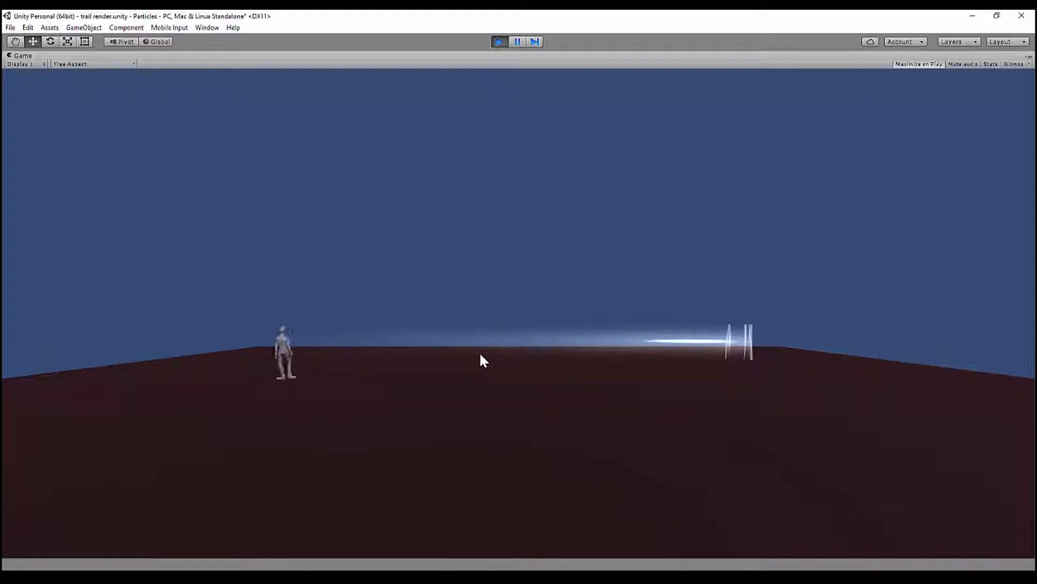
key(d)
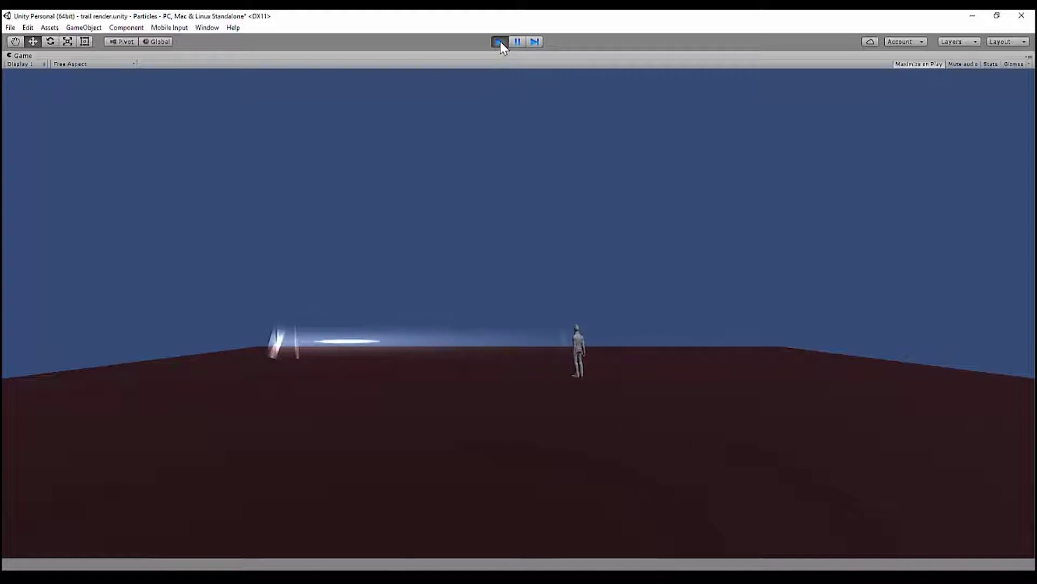
click(499, 43)
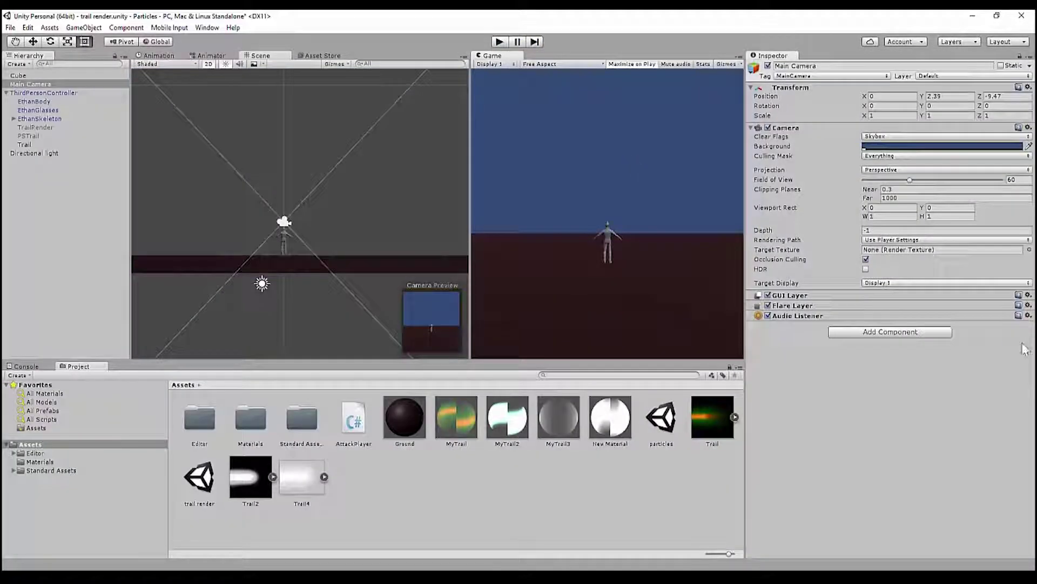
- Deactivate the Trail object and activate the TrailRender object instead
click(36, 145)
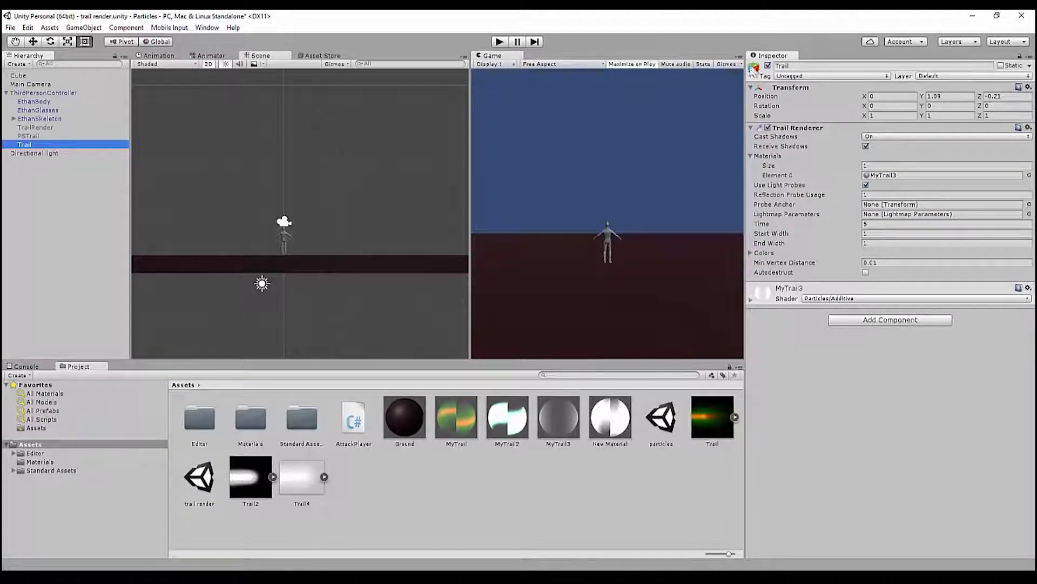
click(768, 66)
click(33, 136)
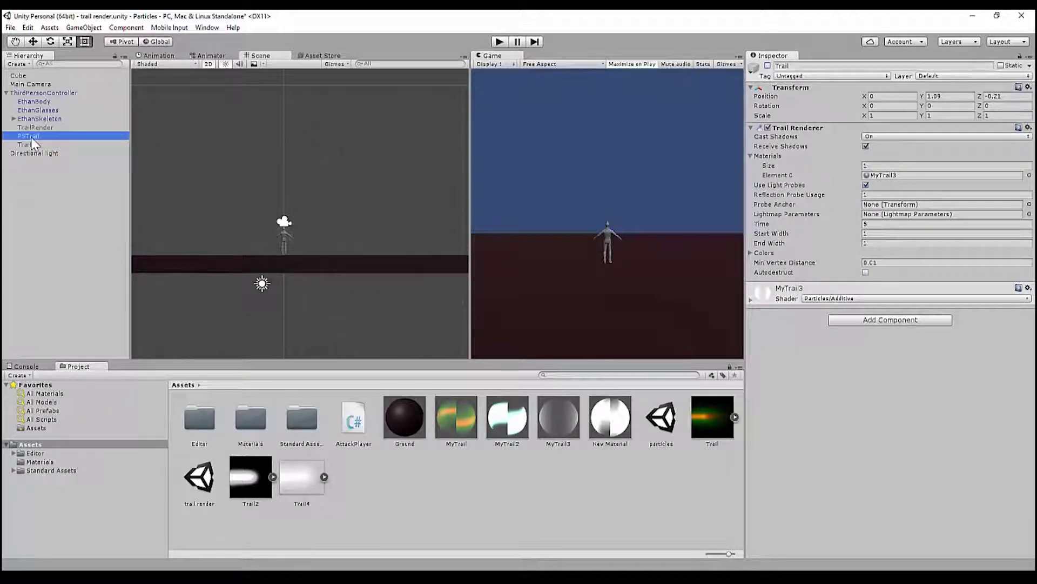
click(34, 128)
click(768, 65)
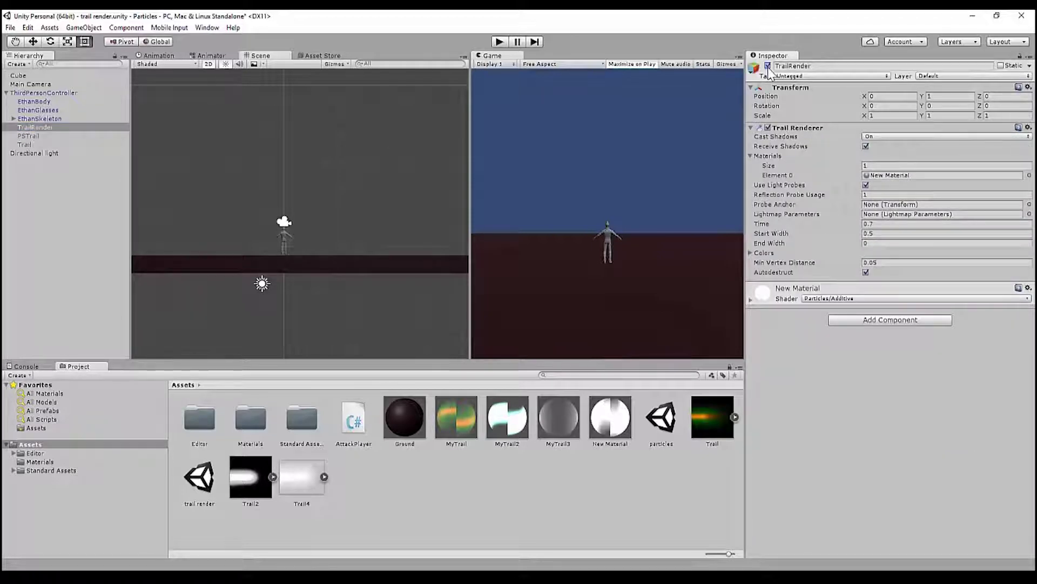
- Assign the MyTrail2 material to TrailRender, expand its properties and reselect TrailRender after checking the Trail2 texture
click(751, 300)
drag(508, 419, 843, 451)
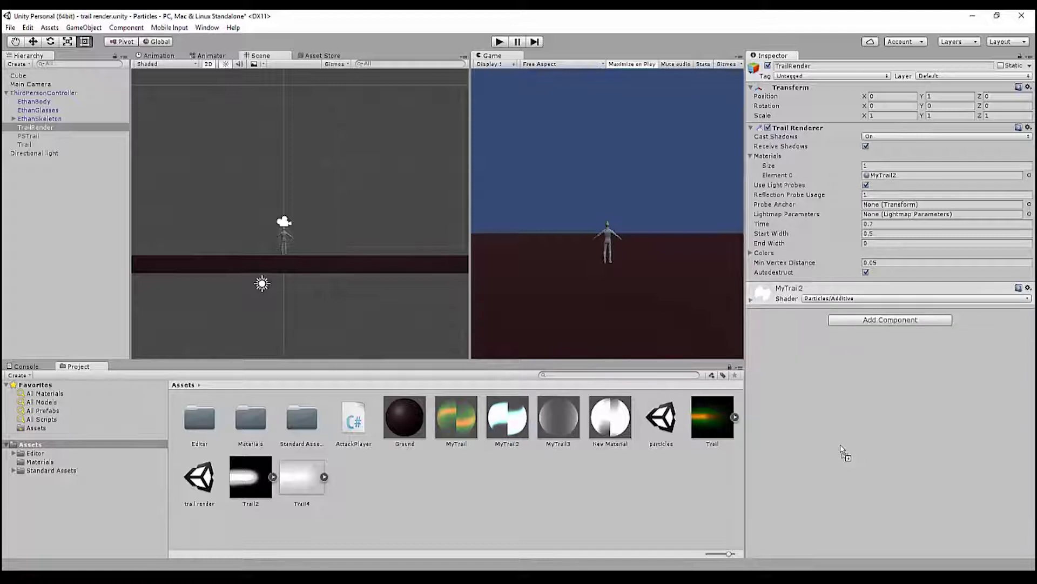
click(751, 299)
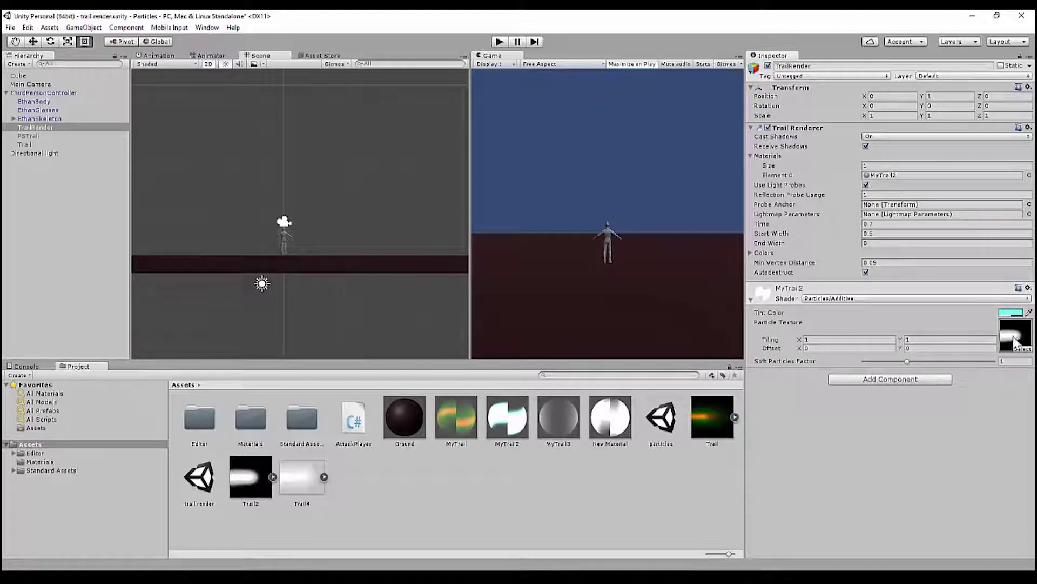
click(264, 489)
click(357, 496)
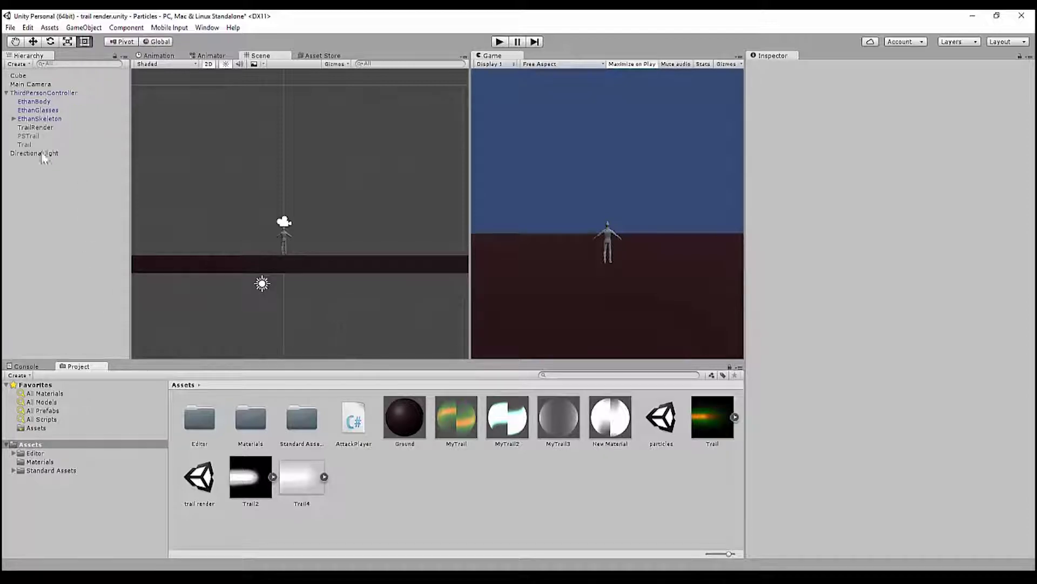
click(37, 127)
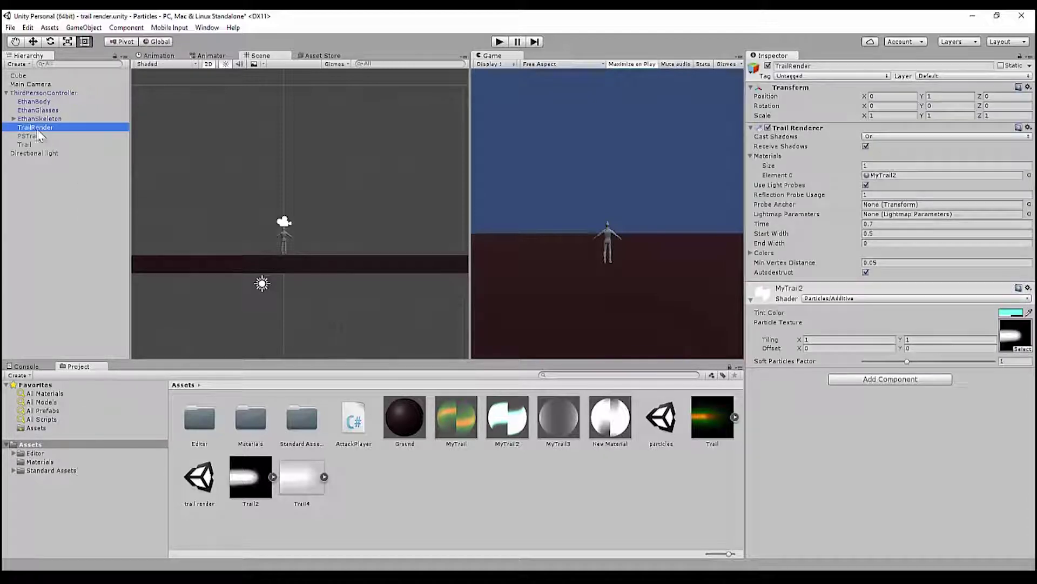
- Try a red tint color on the MyTrail2 material
click(1008, 313)
click(327, 264)
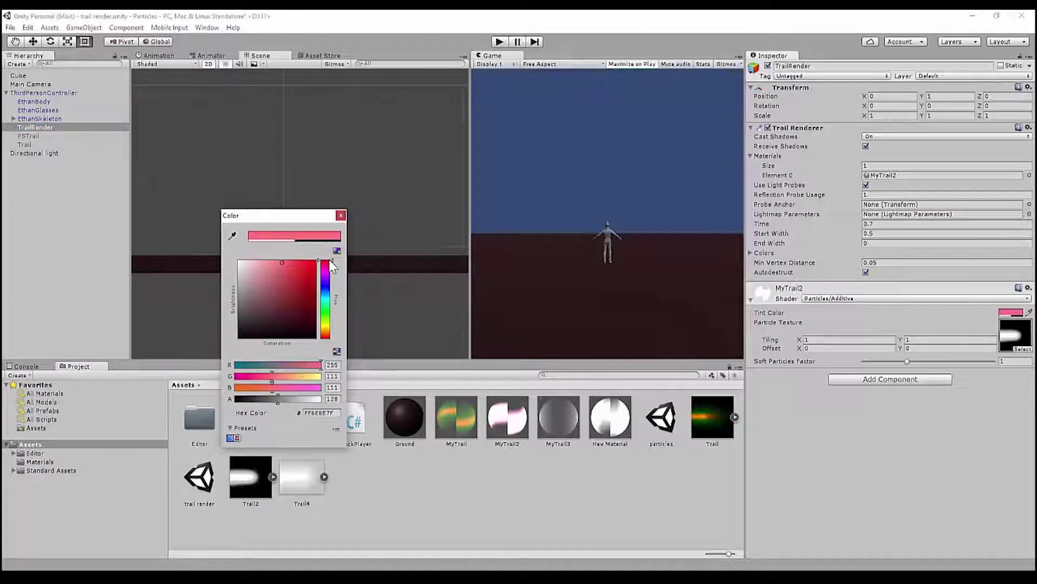
mouse_move(329, 264)
mouse_down()
mouse_move(300, 265)
mouse_move(311, 277)
mouse_up()
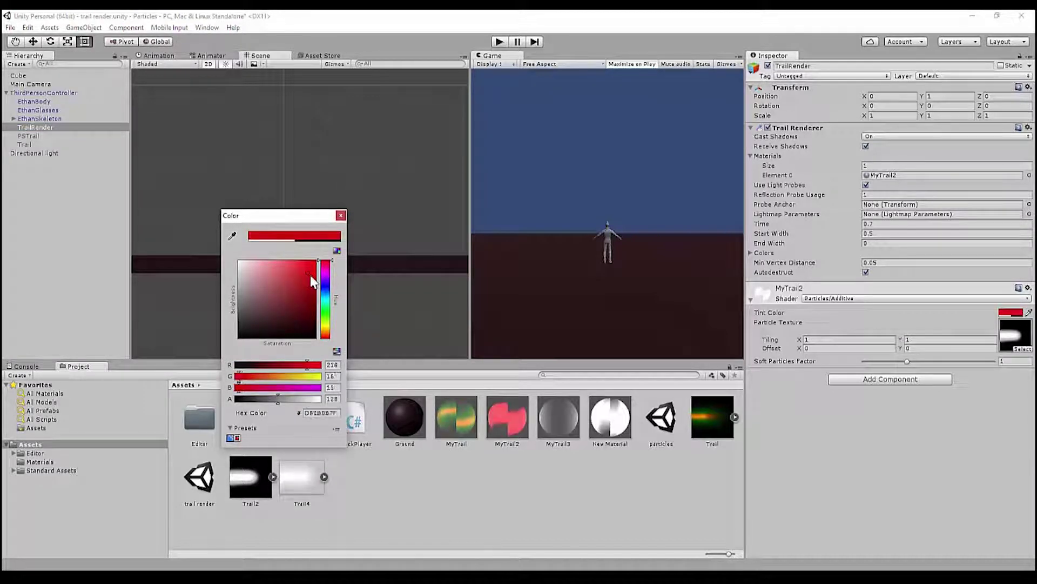
click(340, 215)
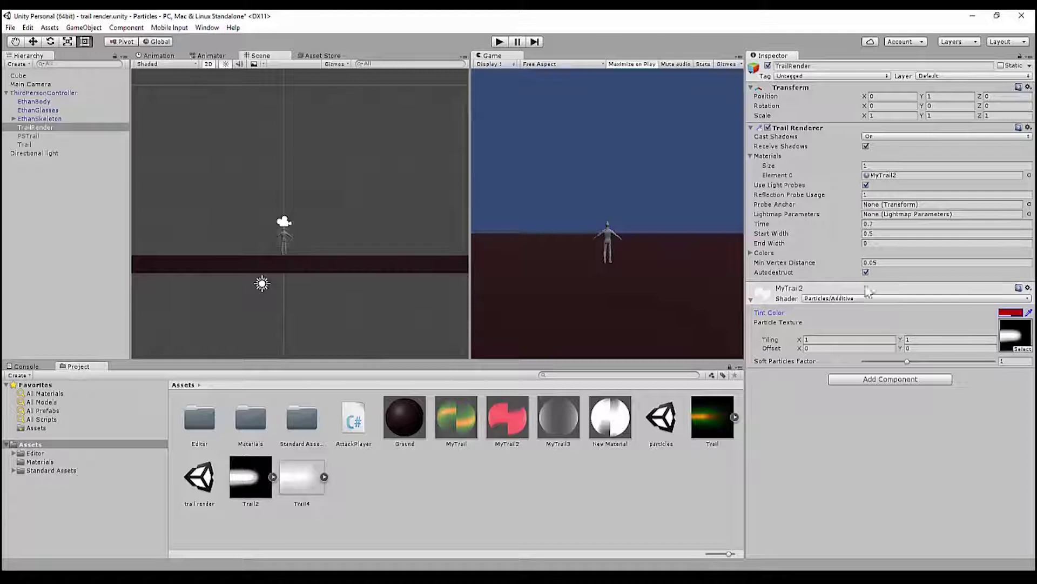
- Set the MyTrail2 material's tint color to white
click(1010, 312)
drag(308, 281, 238, 259)
click(341, 215)
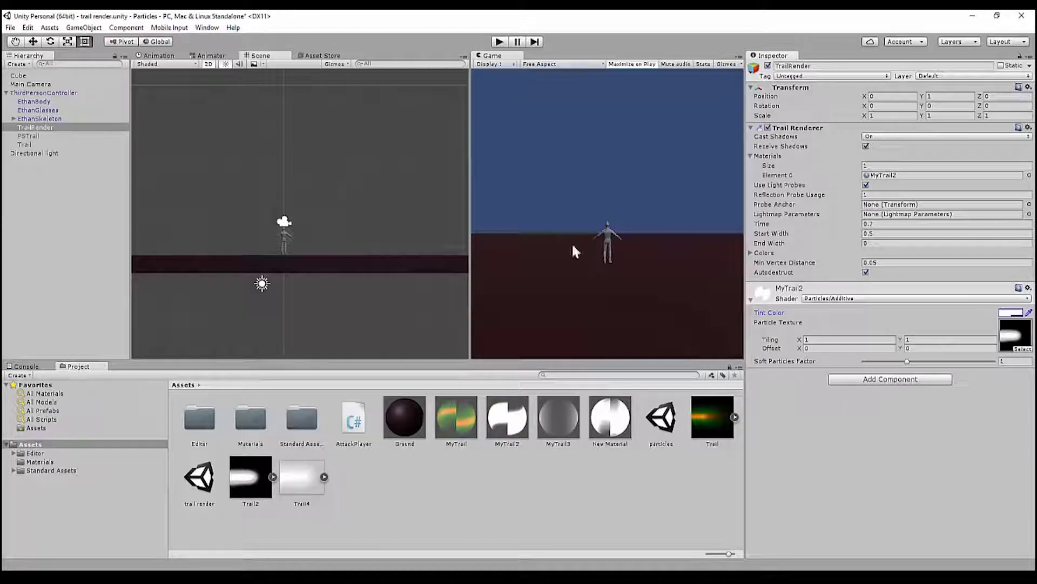
- Expand the Trail Renderer's colors and change Color[2] from the color picker to a golden yellow
click(750, 252)
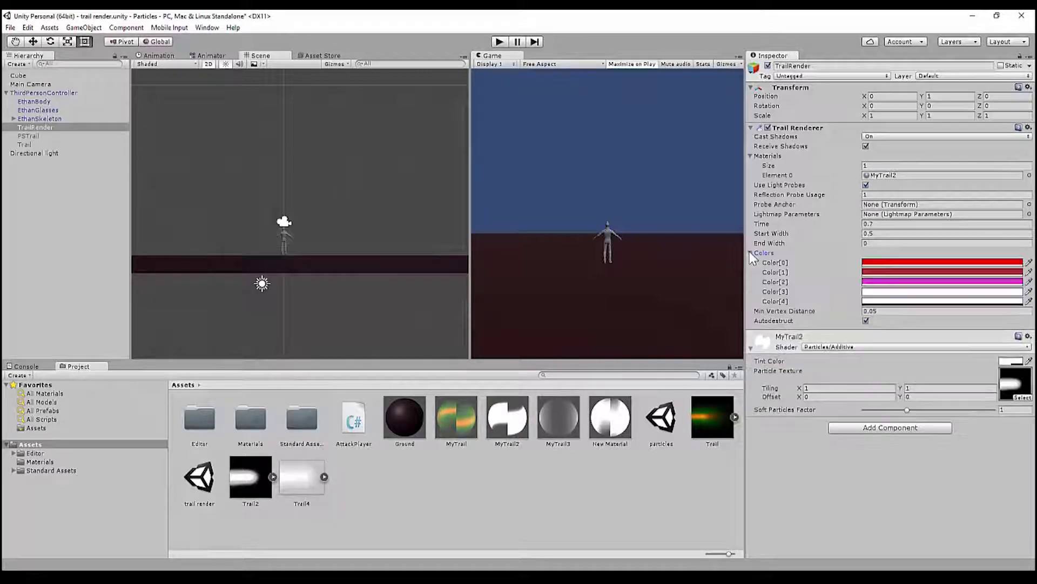
click(910, 280)
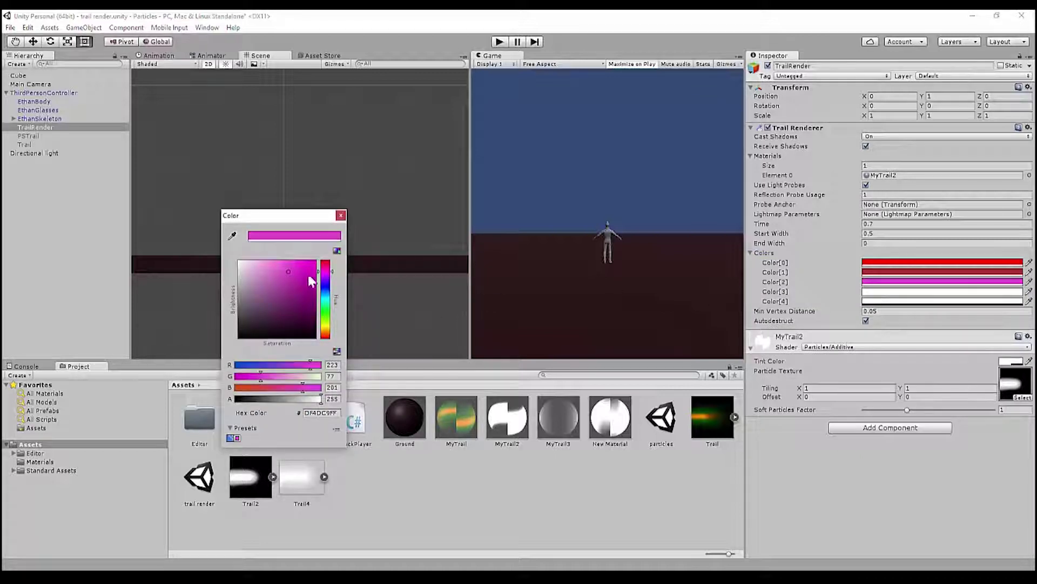
drag(327, 270, 327, 332)
drag(308, 274, 291, 267)
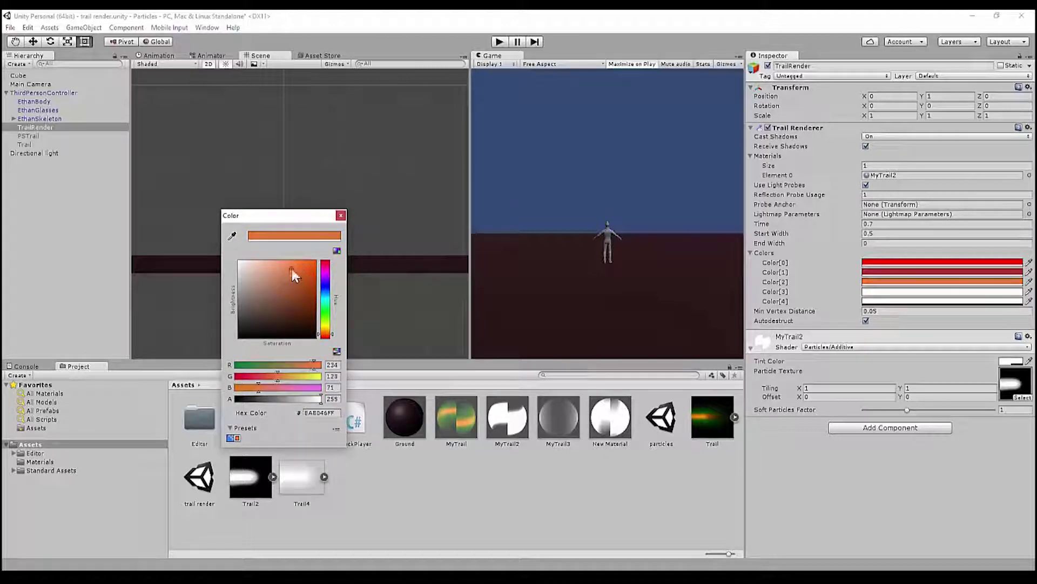
drag(327, 332, 327, 328)
drag(294, 273, 287, 270)
click(341, 215)
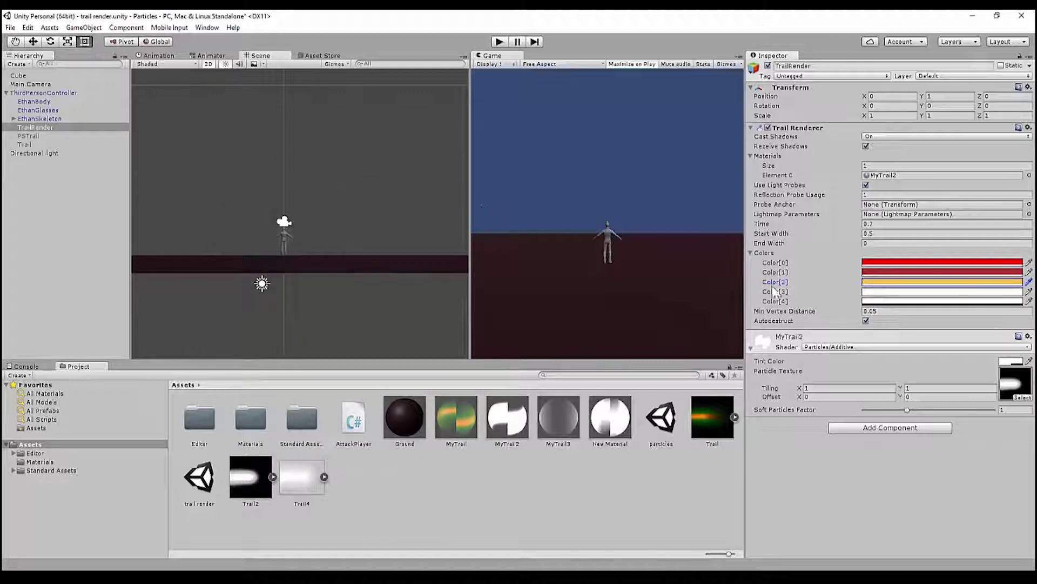
- Play-test the recolored trail by running the character back and forth and jumping, and stop the game
click(499, 42)
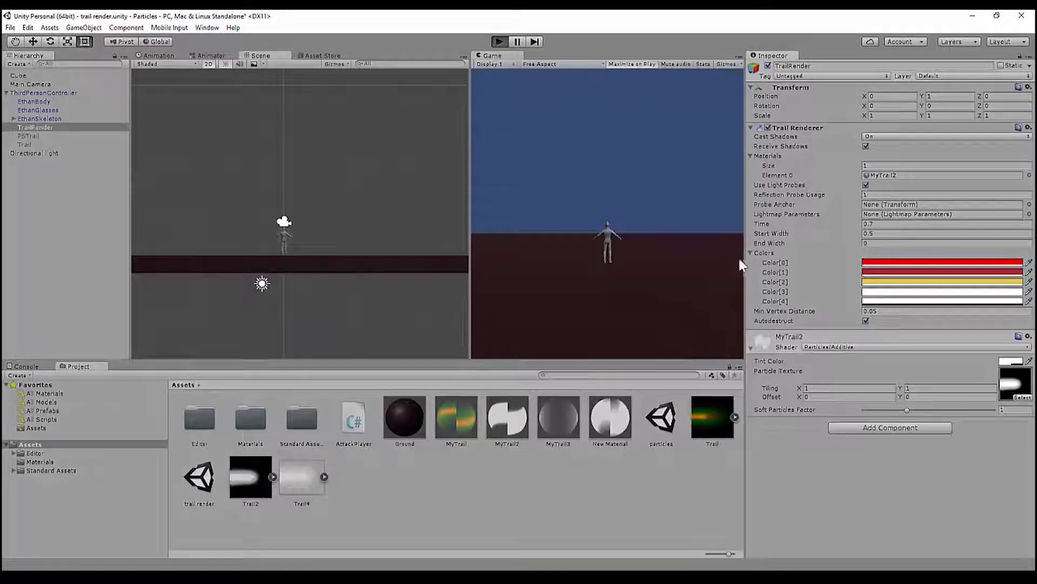
key(w)
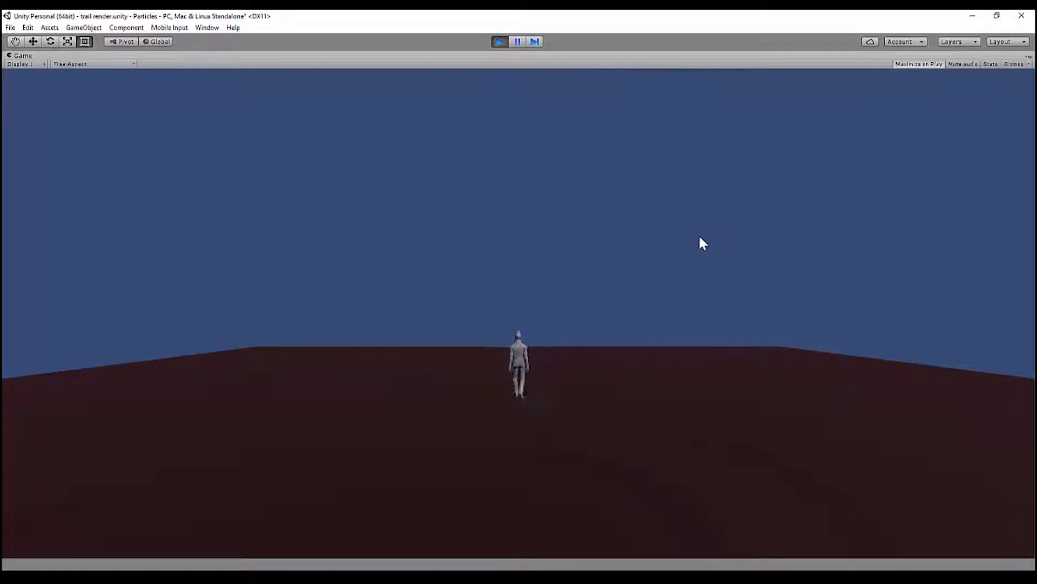
key(d)
key(a)
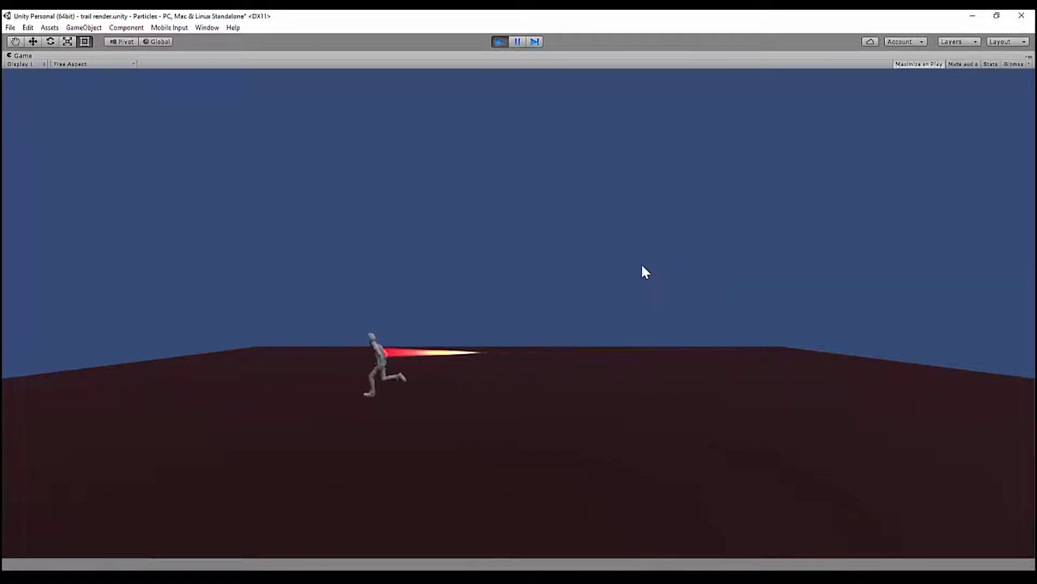
key(d)
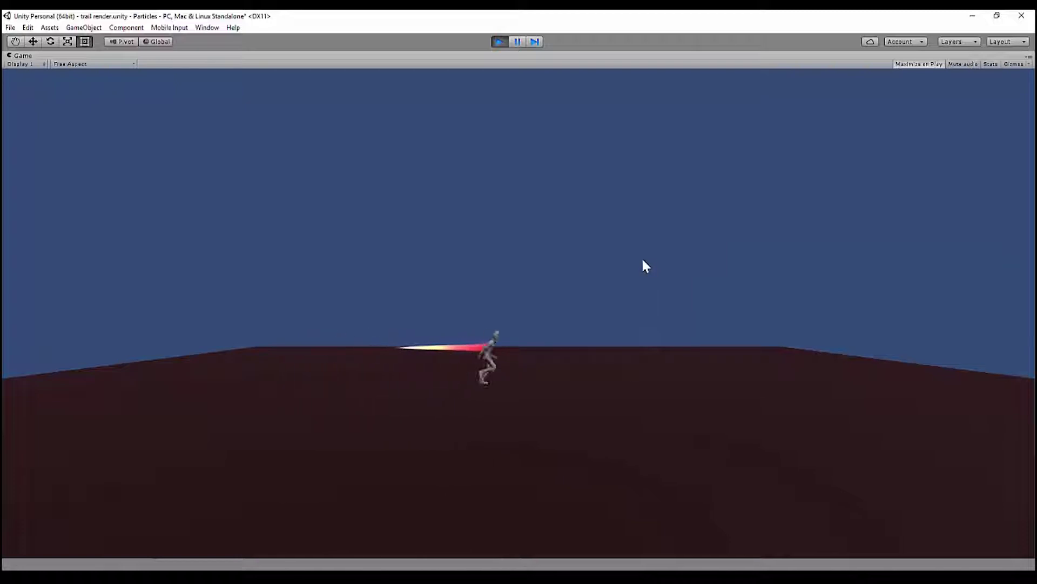
key(a)
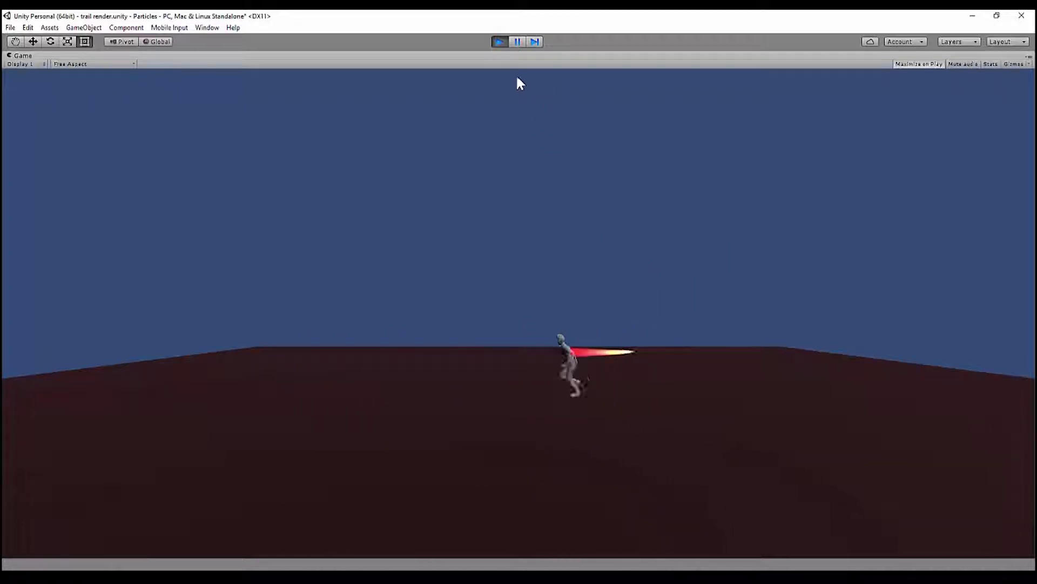
key(space)
key(d)
key(space)
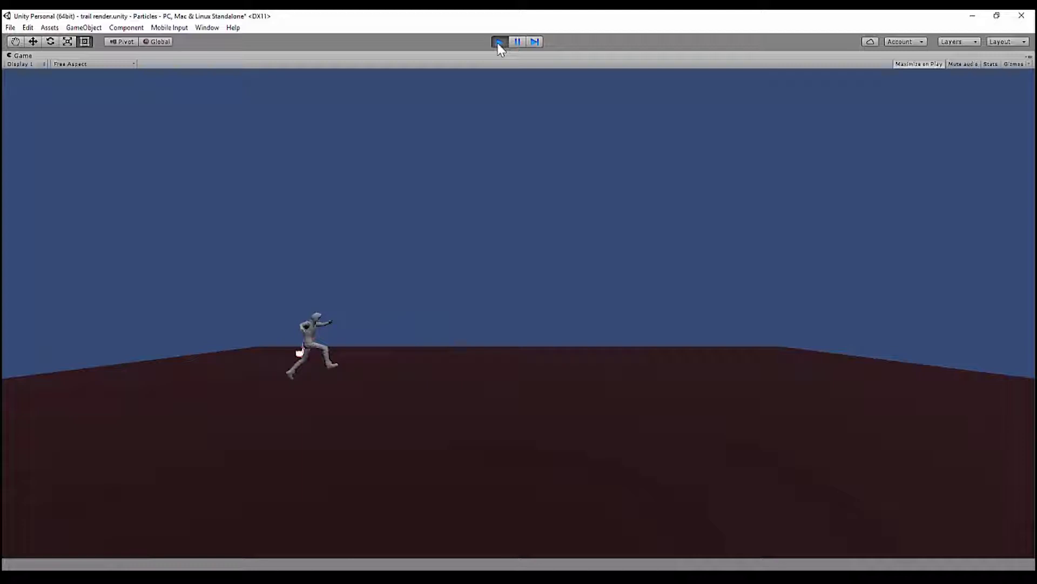
key(space)
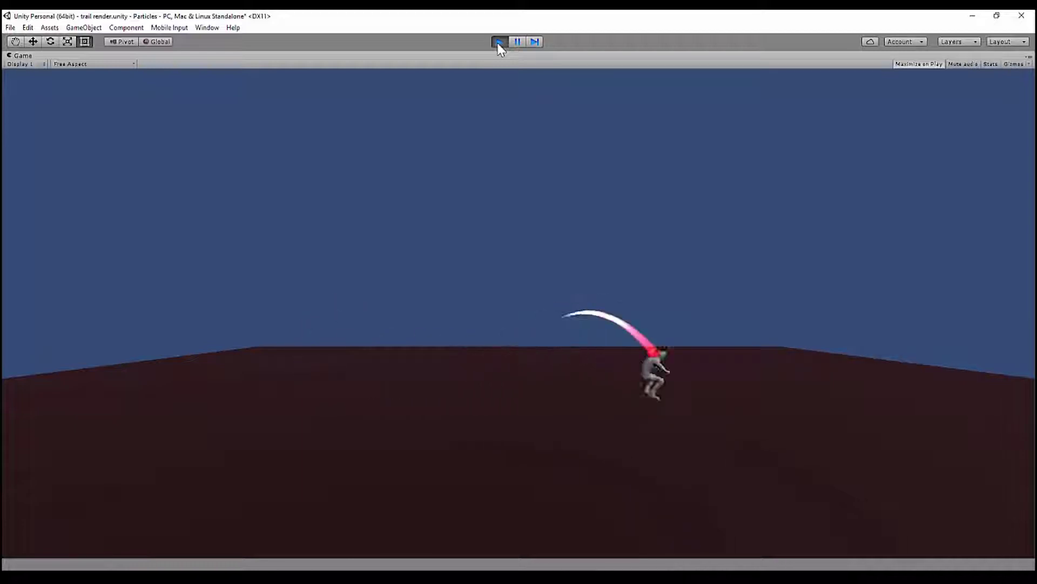
key(a)
click(499, 43)
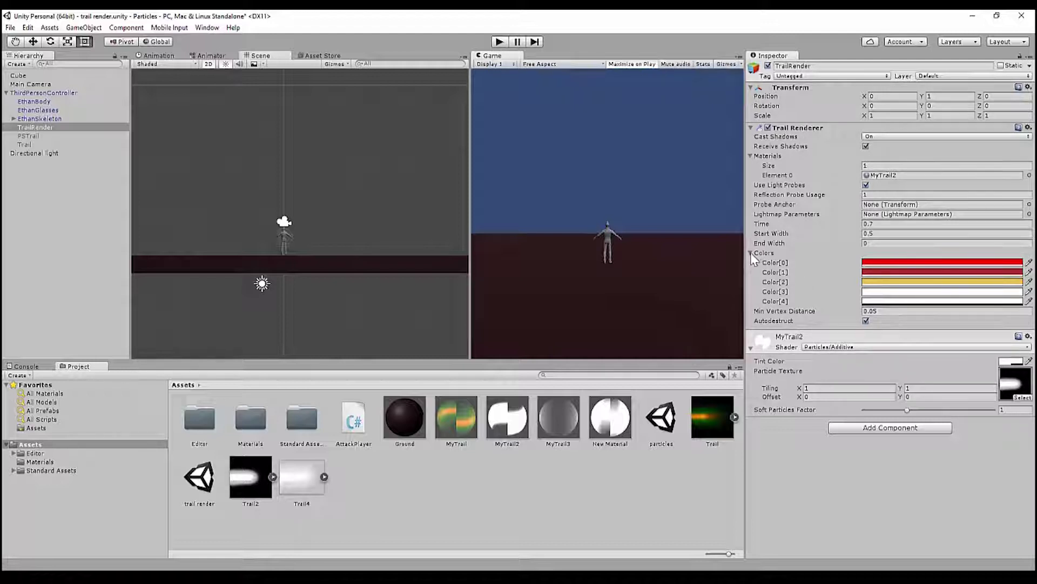
- Review TrailRender's width and time values and turn off its Autodestruct option
click(871, 243)
click(871, 233)
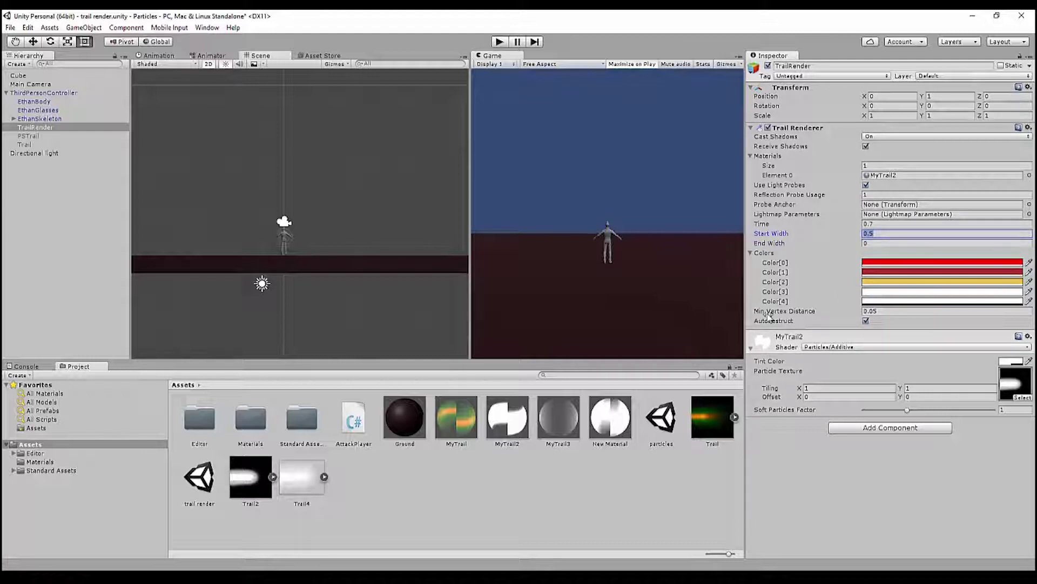
click(883, 224)
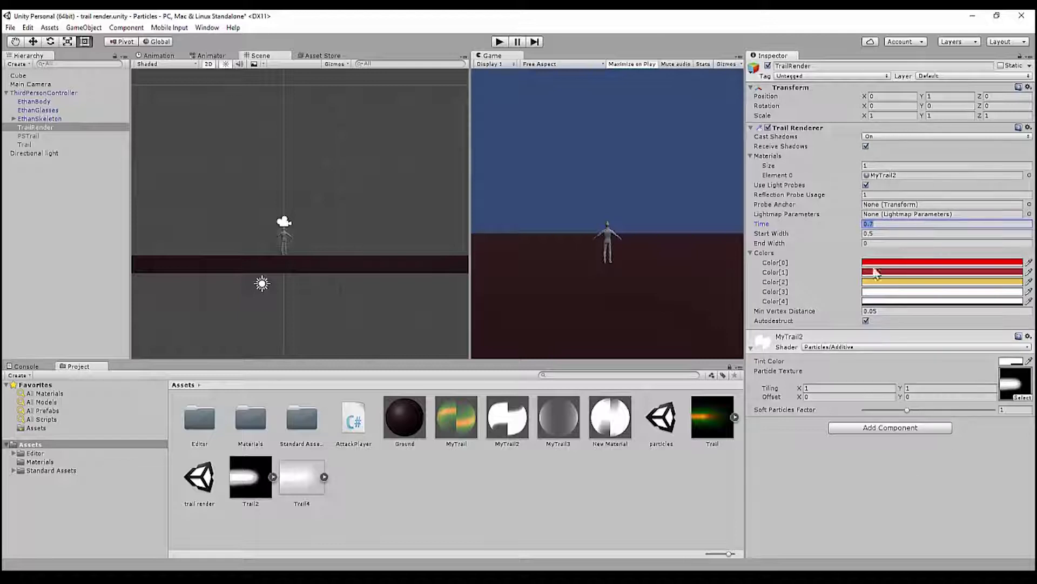
click(903, 326)
click(901, 324)
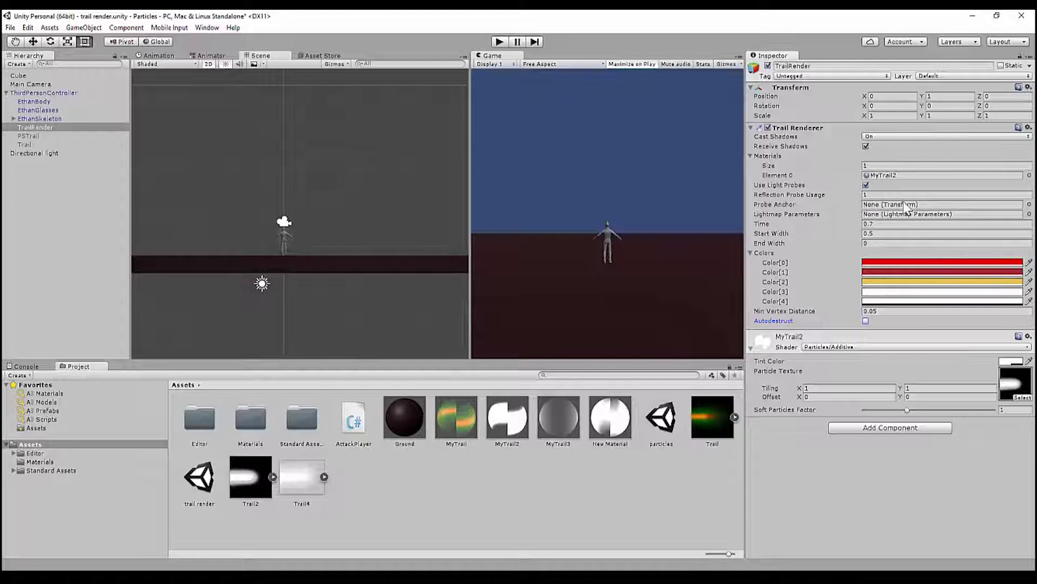
- Collapse the Trail Renderer's Materials and Colors lists and the MyTrail2 material's properties
click(751, 154)
click(760, 156)
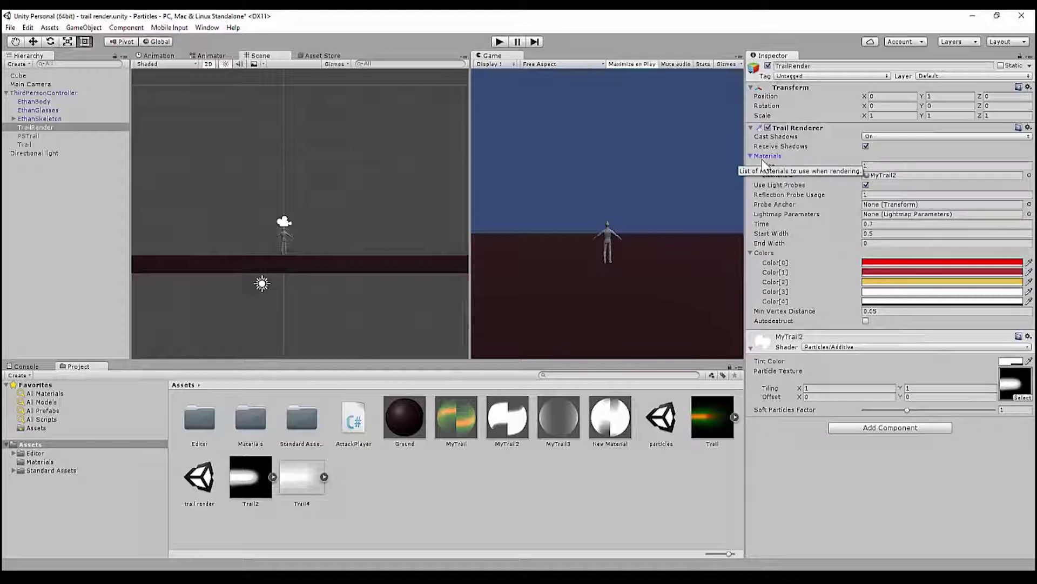
click(751, 161)
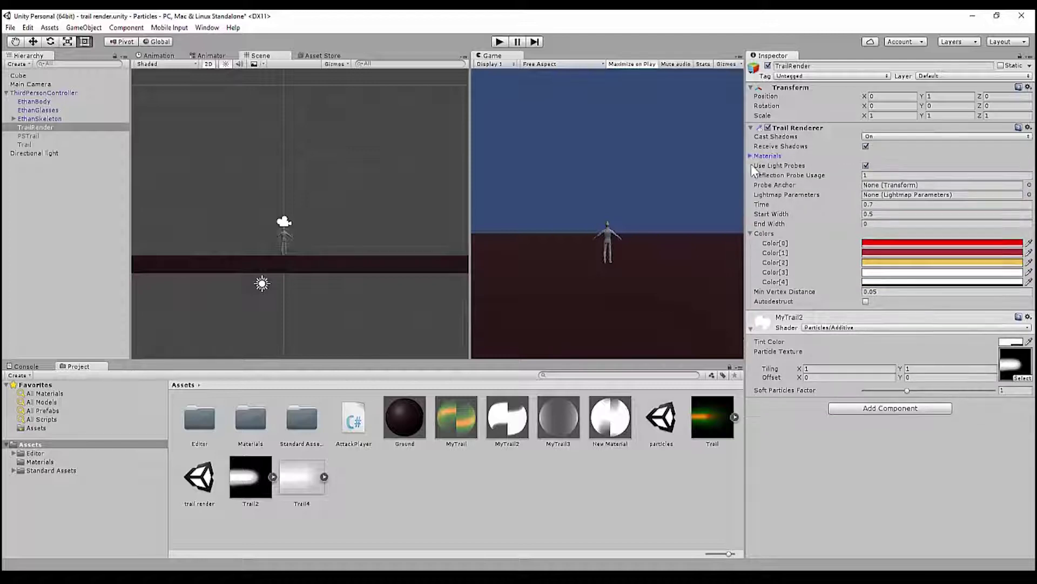
click(751, 233)
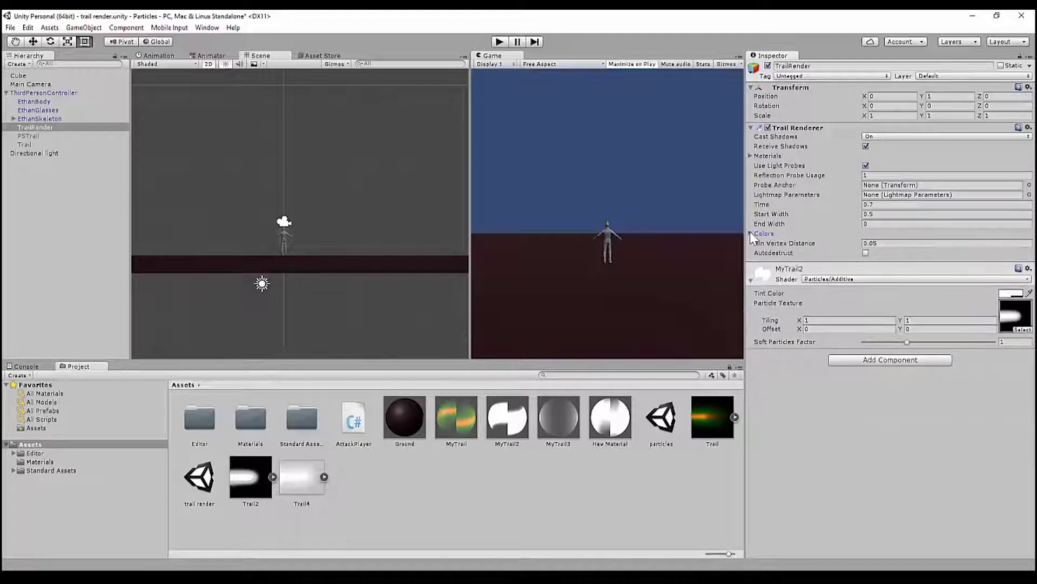
click(751, 280)
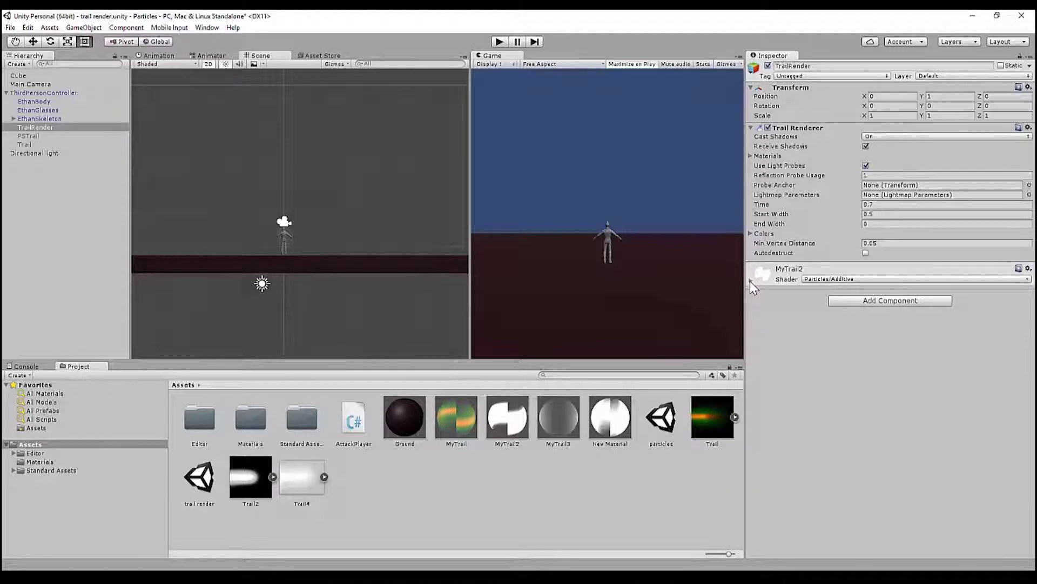
- Inspect the PSTrail particle system's settings, expanding its Emission and Size over Lifetime modules
click(31, 136)
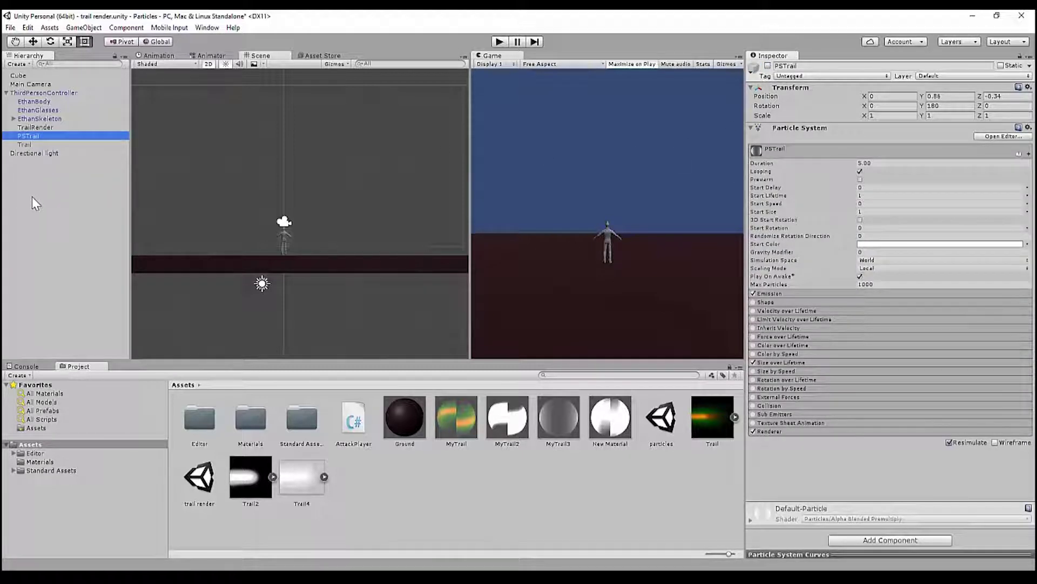
click(781, 293)
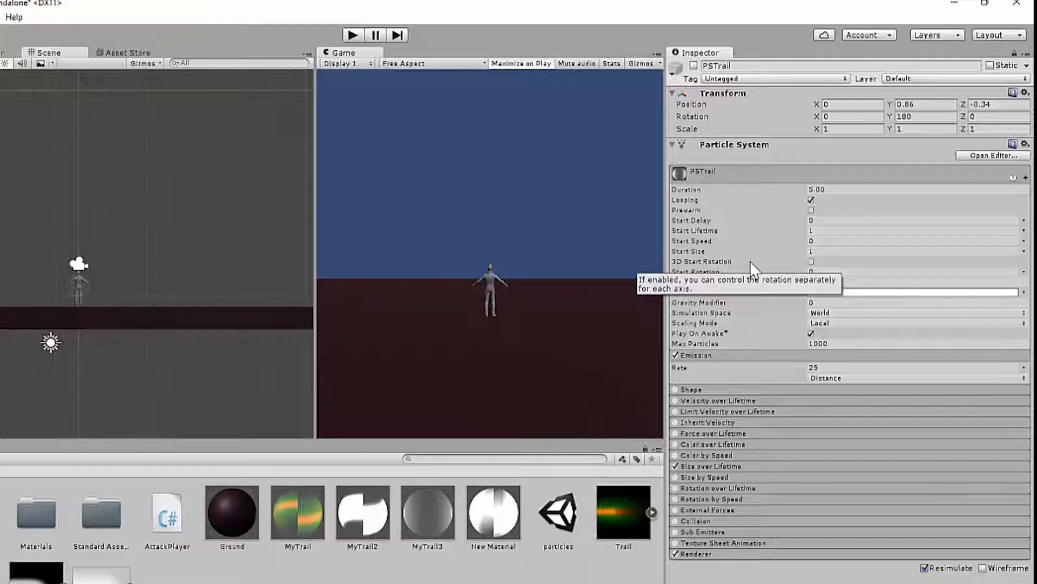
click(766, 466)
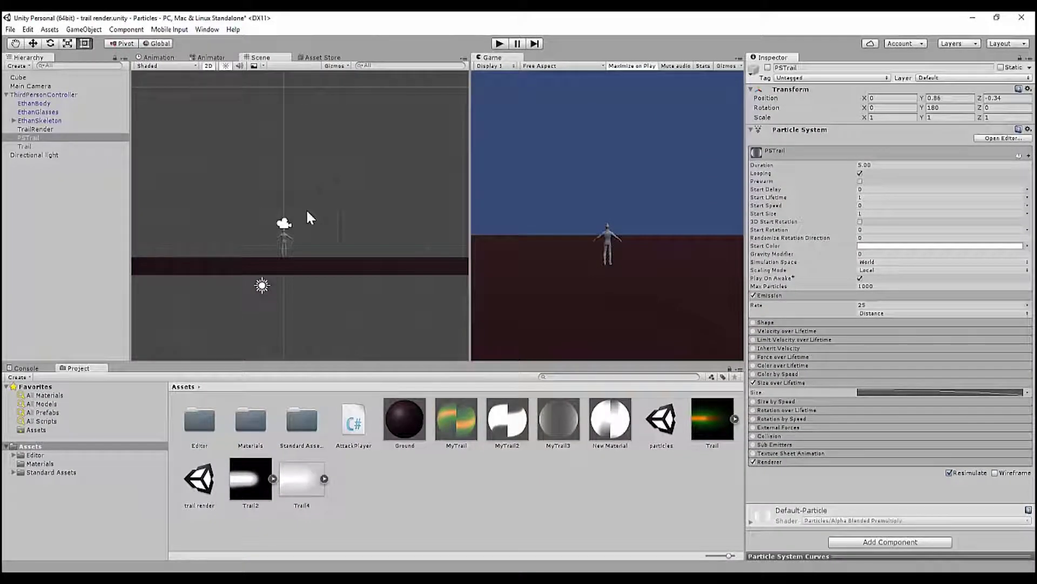
- Deactivate TrailRender, activate PSTrail instead and expand its Default-Particle material's properties
click(43, 130)
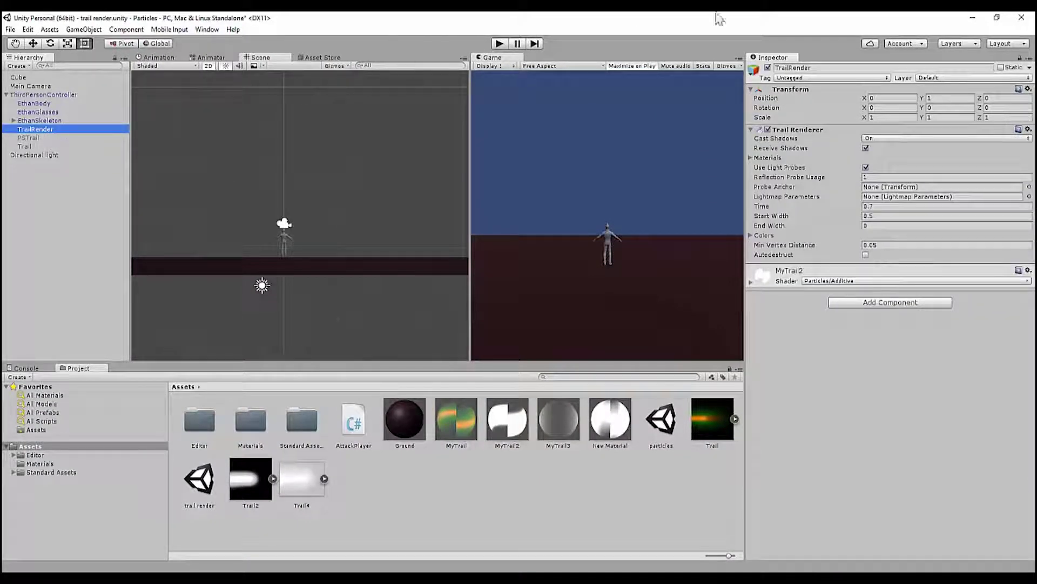
click(40, 139)
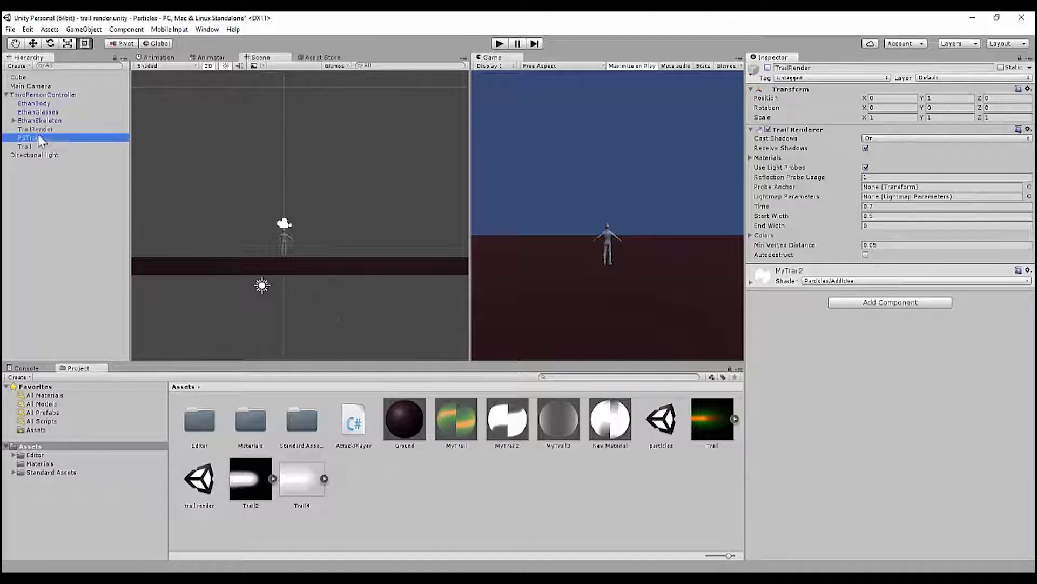
click(773, 73)
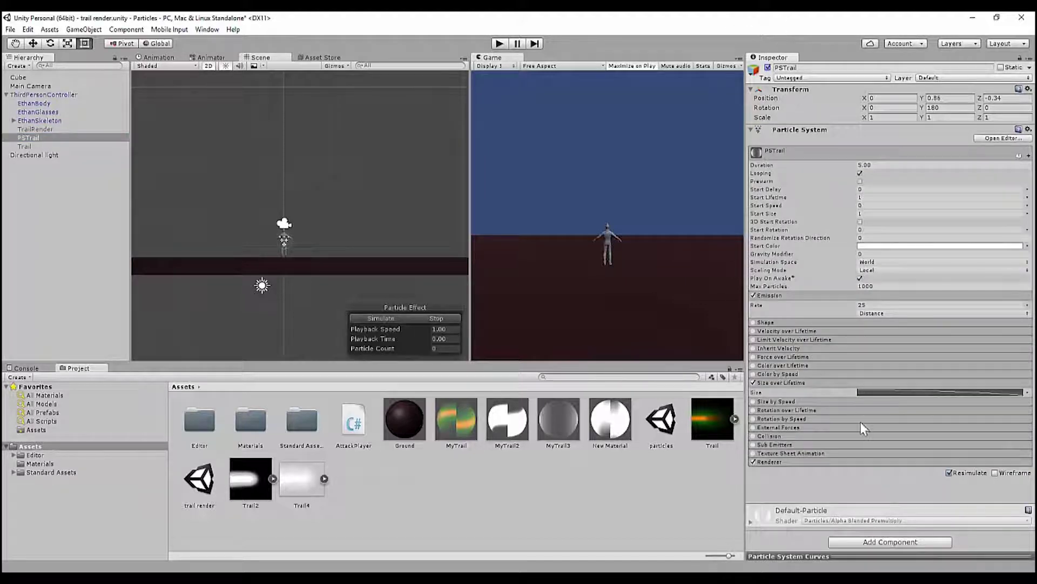
click(751, 521)
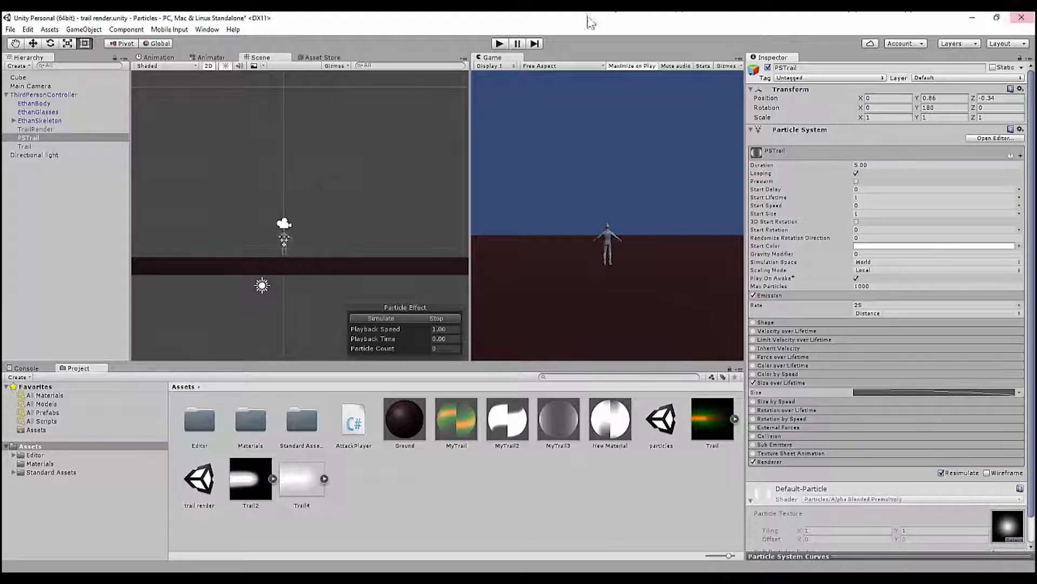
- Play-test the PSTrail particle trail by running the character in both directions and jumping, and stop the game
click(499, 43)
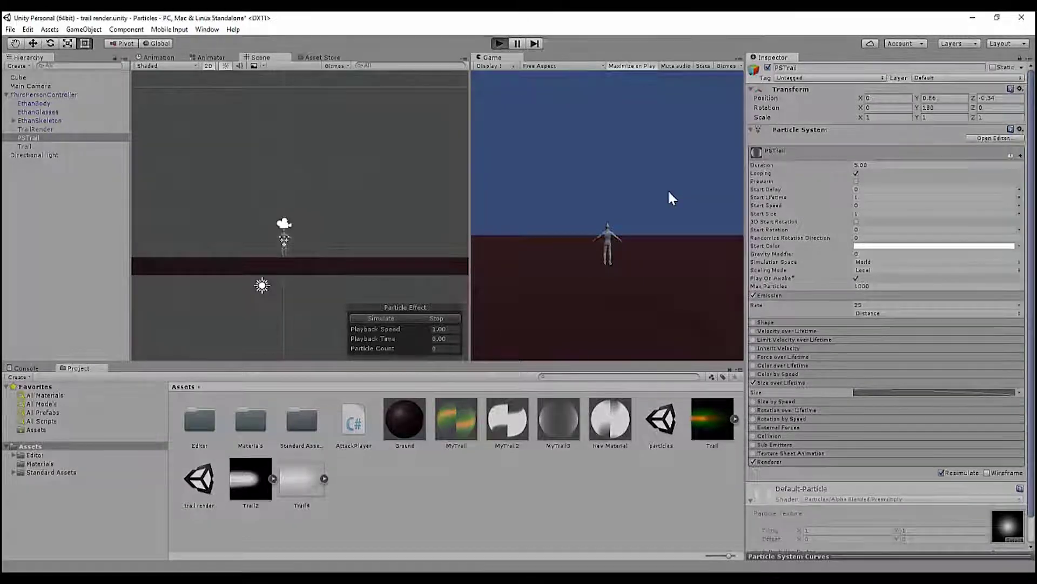
key(d)
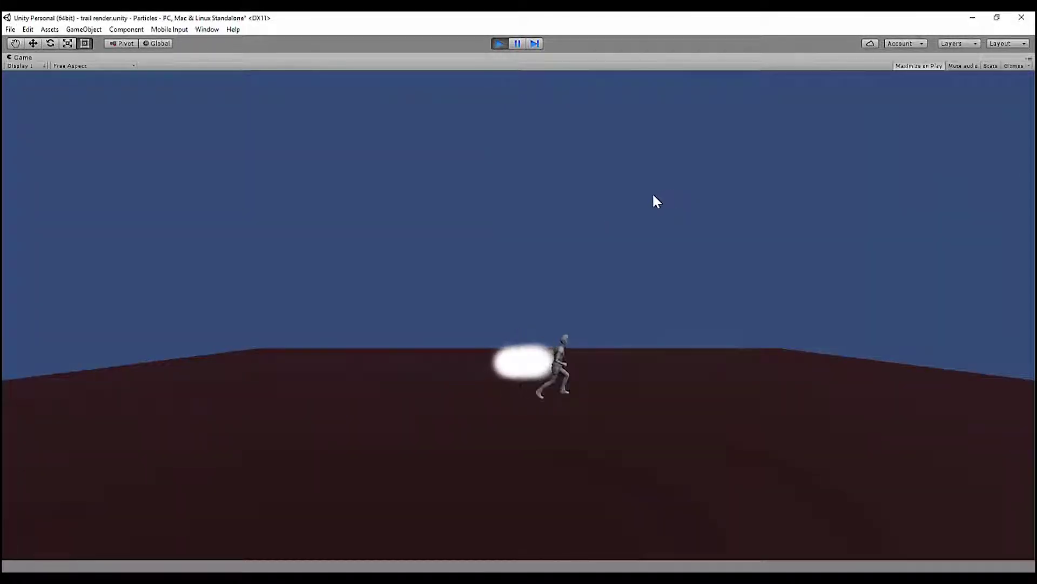
key(a)
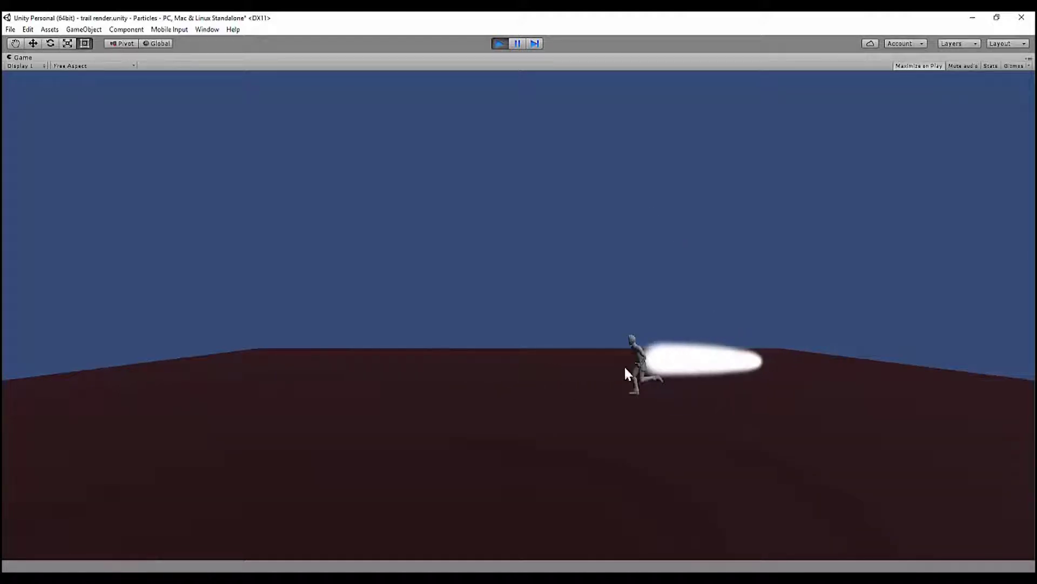
key(space)
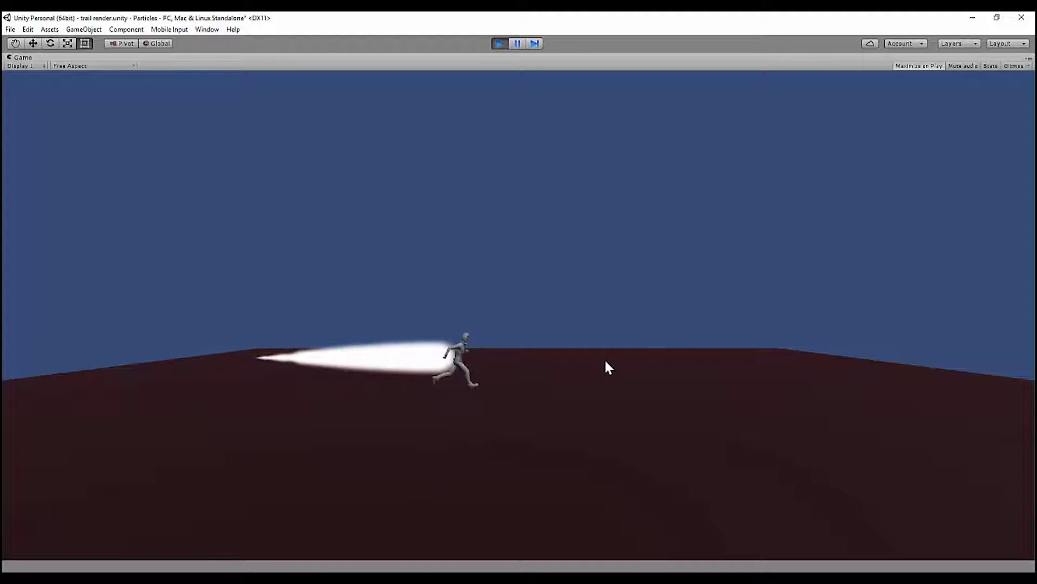
key(space)
key(a)
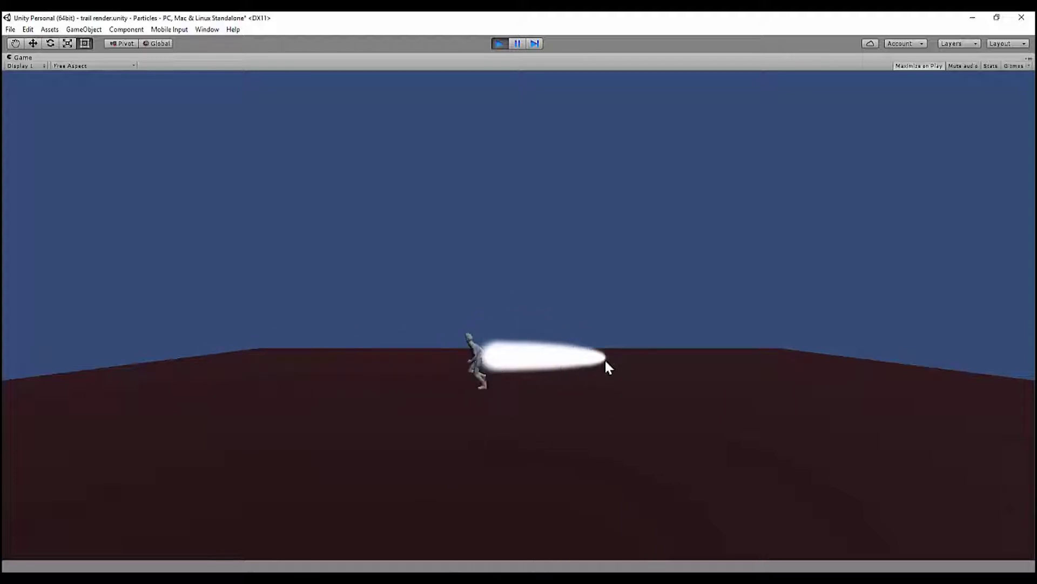
click(503, 46)
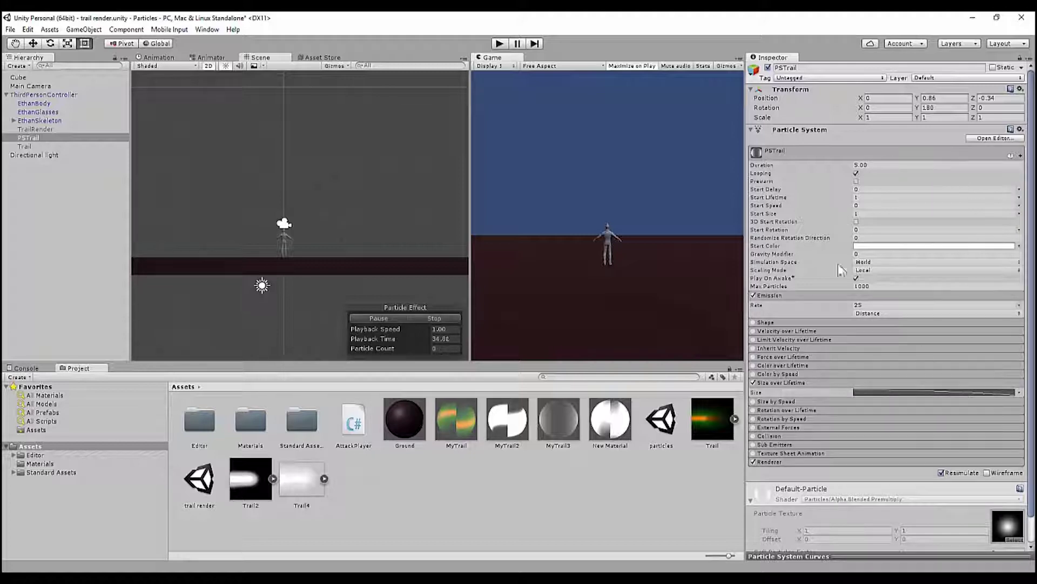
- Expand and enable the Collision module of the PSTrail particle system
scroll(874, 461, down, 2)
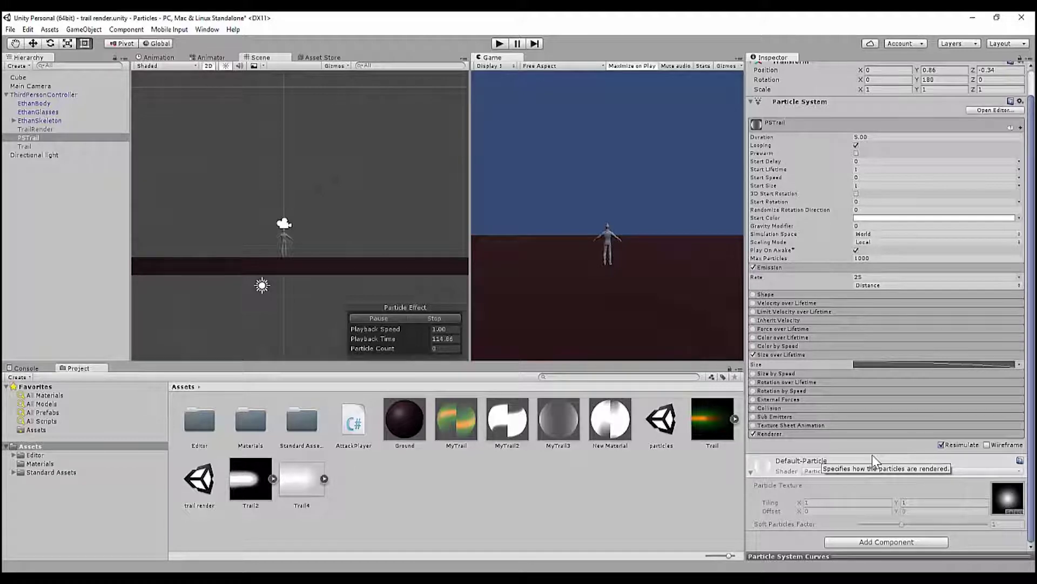
click(760, 410)
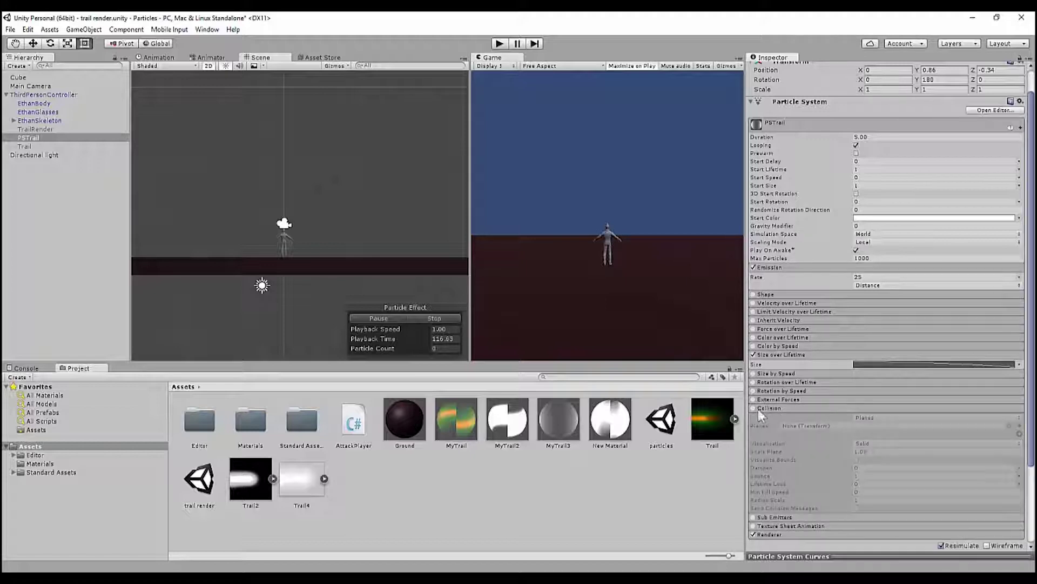
click(753, 408)
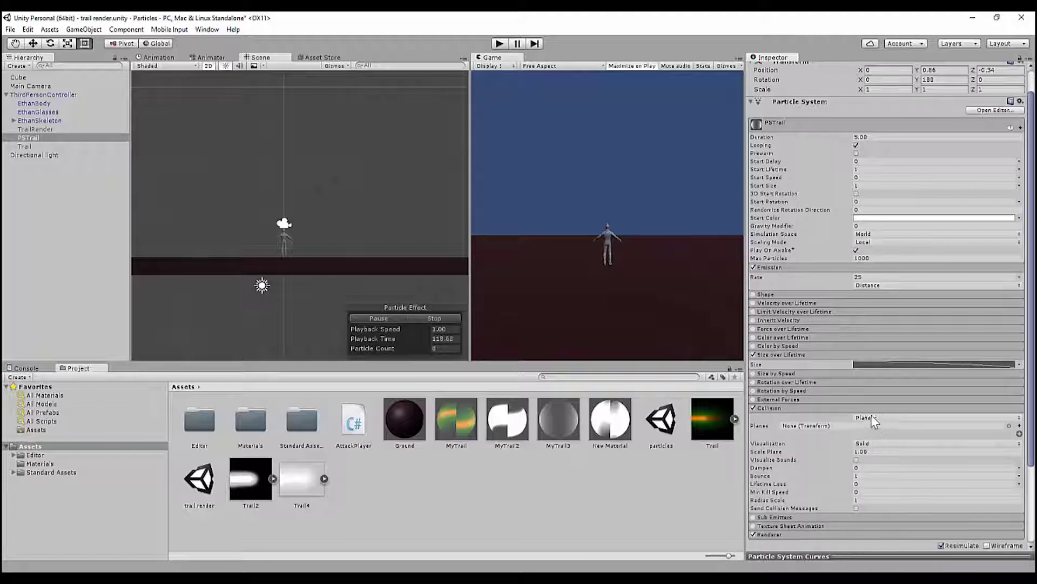
- Review the PSTrail particle system's Collision settings and compare them with the TrailRender object's Trail Renderer settings
scroll(875, 424, down, 2)
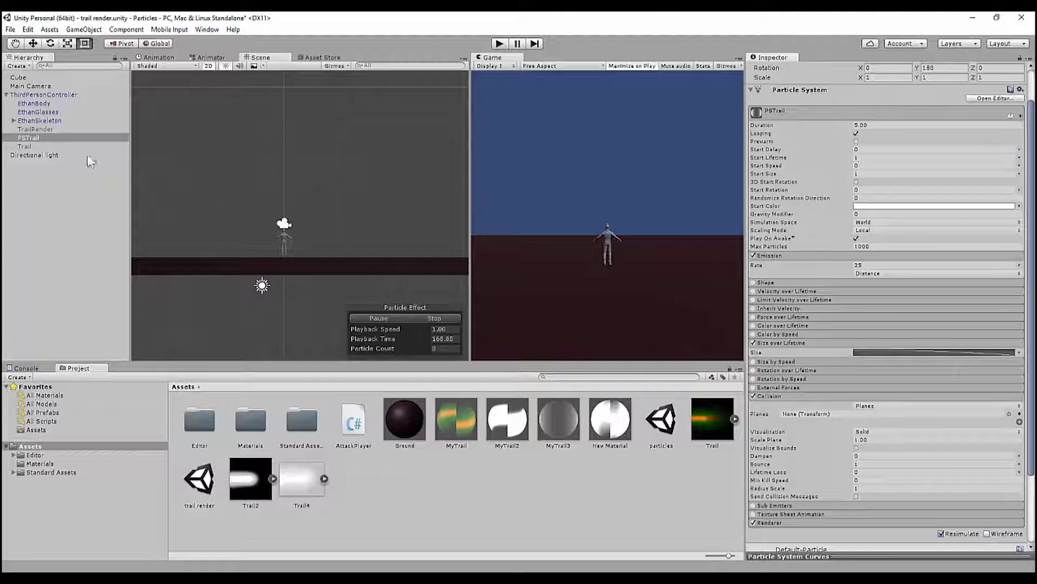
click(75, 147)
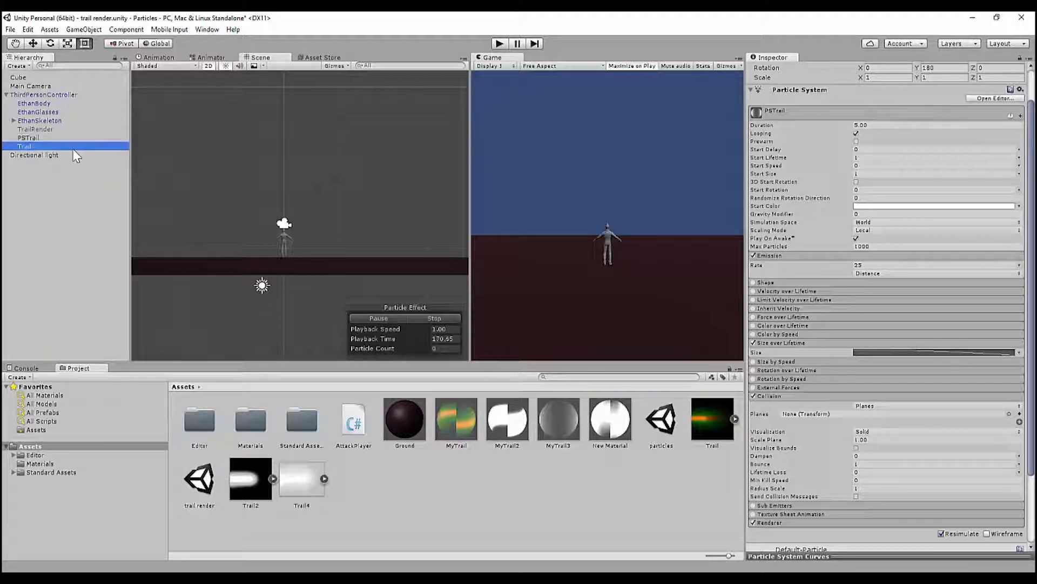
click(64, 130)
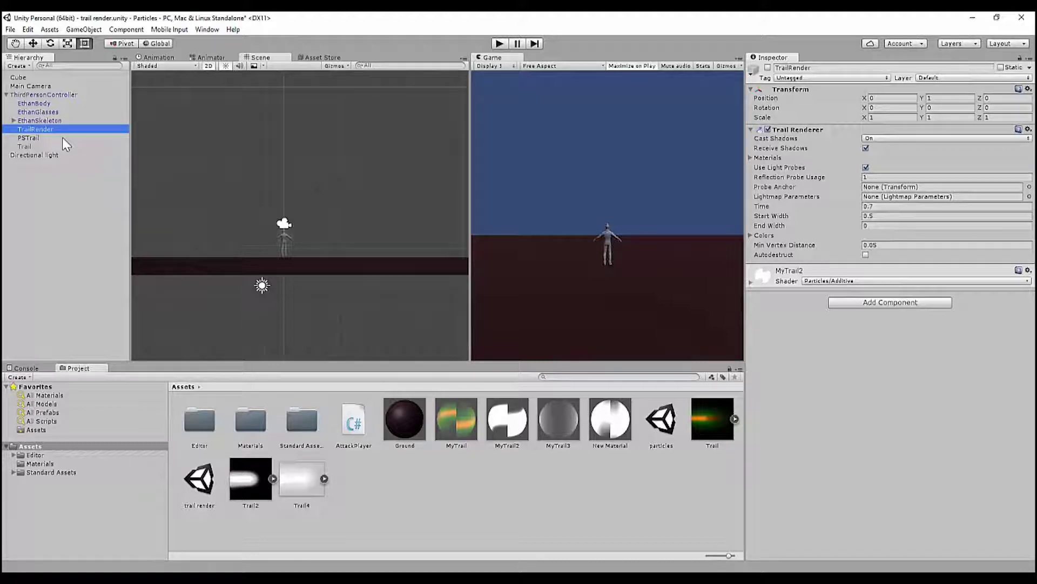
click(63, 138)
click(57, 128)
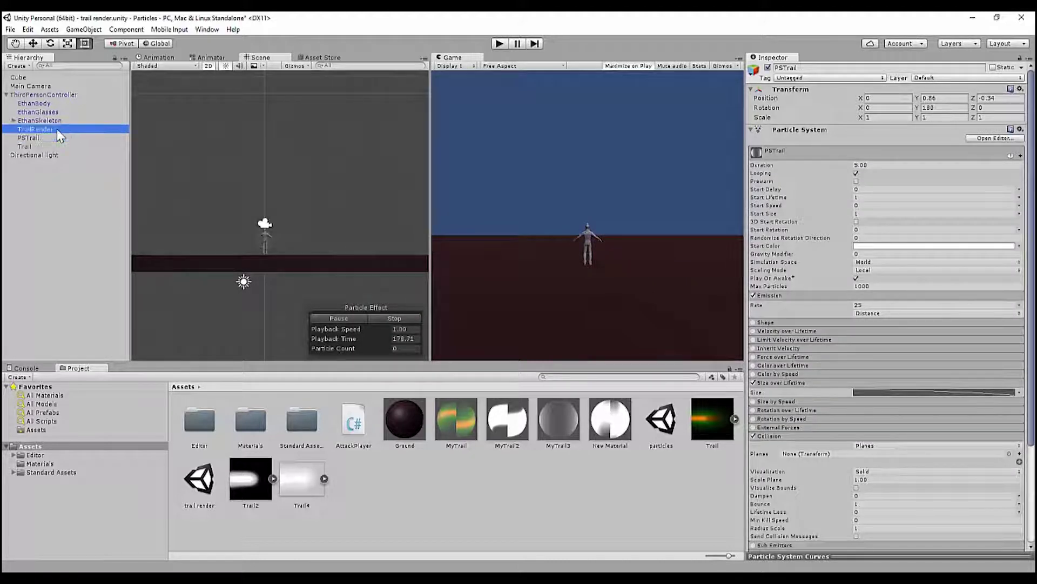
click(57, 136)
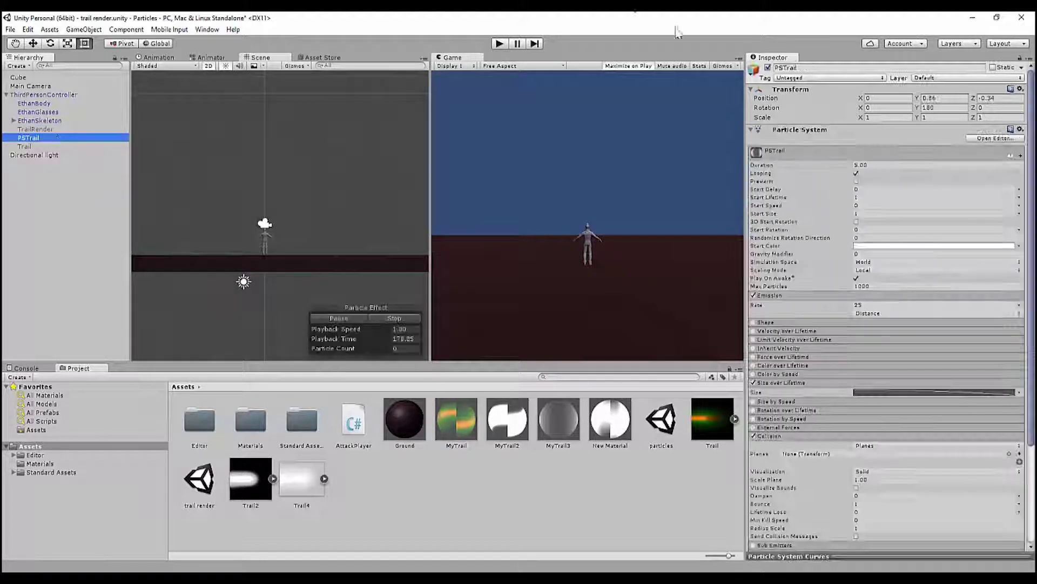
- Deactivate PSTrail, activate TrailRender instead and enable Autodestruct on its Trail Renderer
click(768, 67)
click(38, 129)
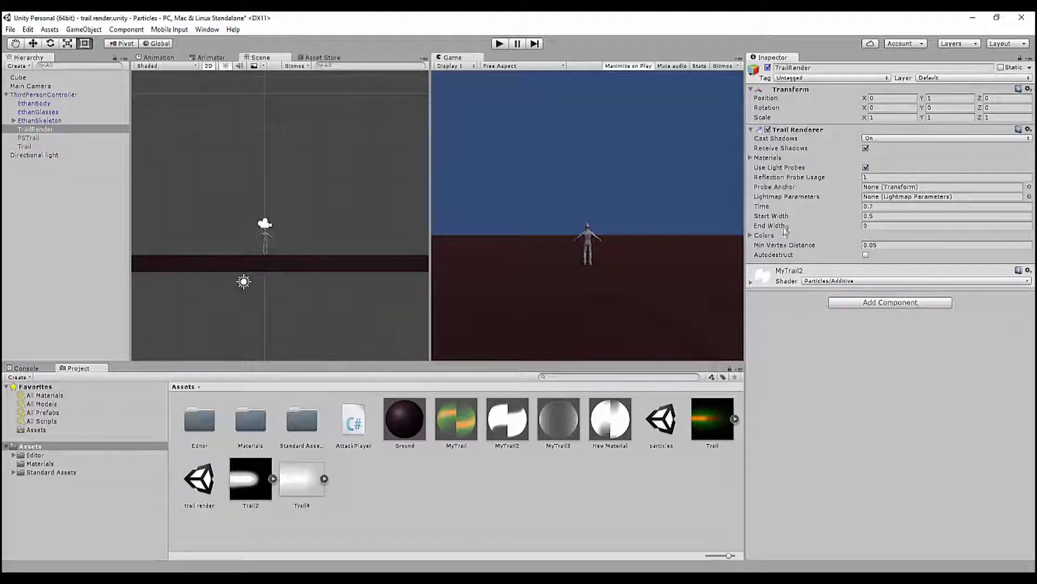
click(866, 254)
- Play-test Autodestruct on the TrailRender trail by running the character back and forth and pausing, and stop the game
click(500, 44)
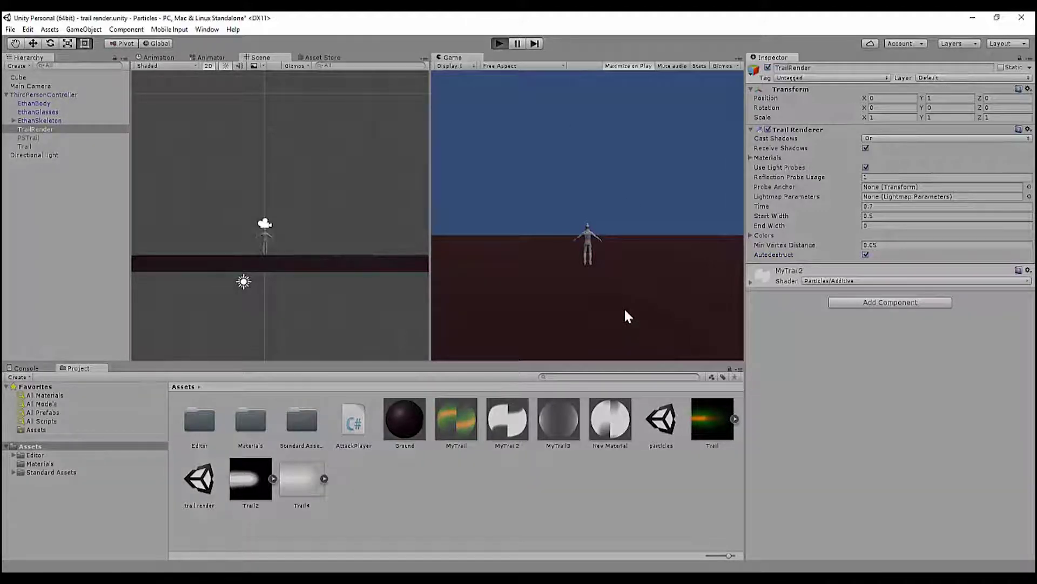
key(d)
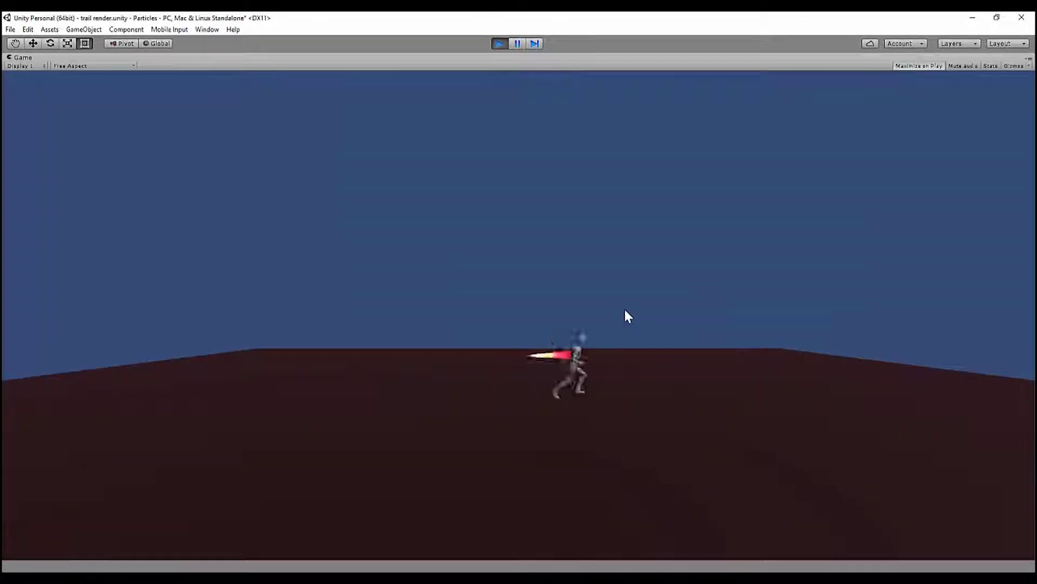
key(a)
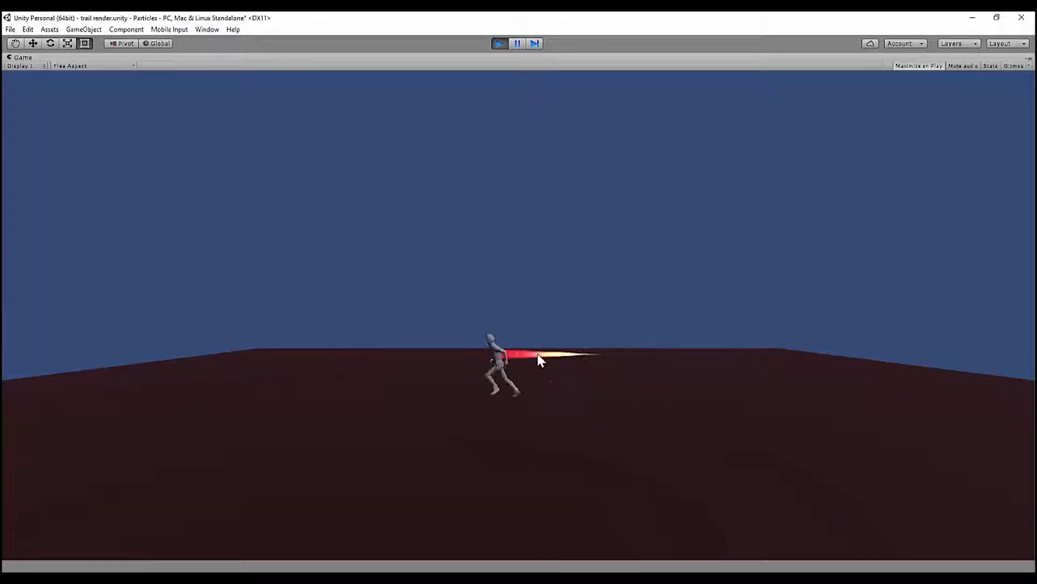
key(d)
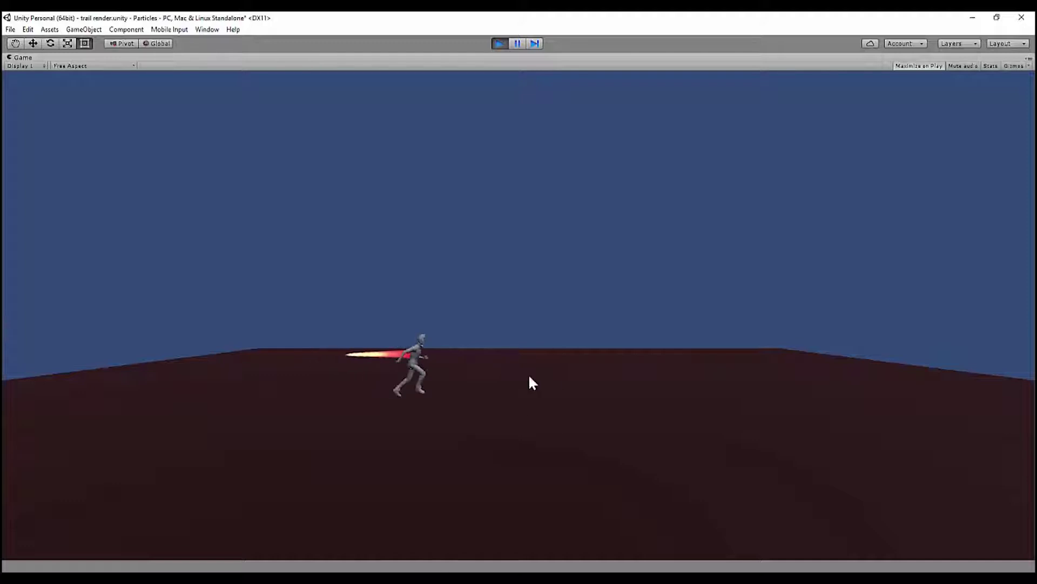
key(a)
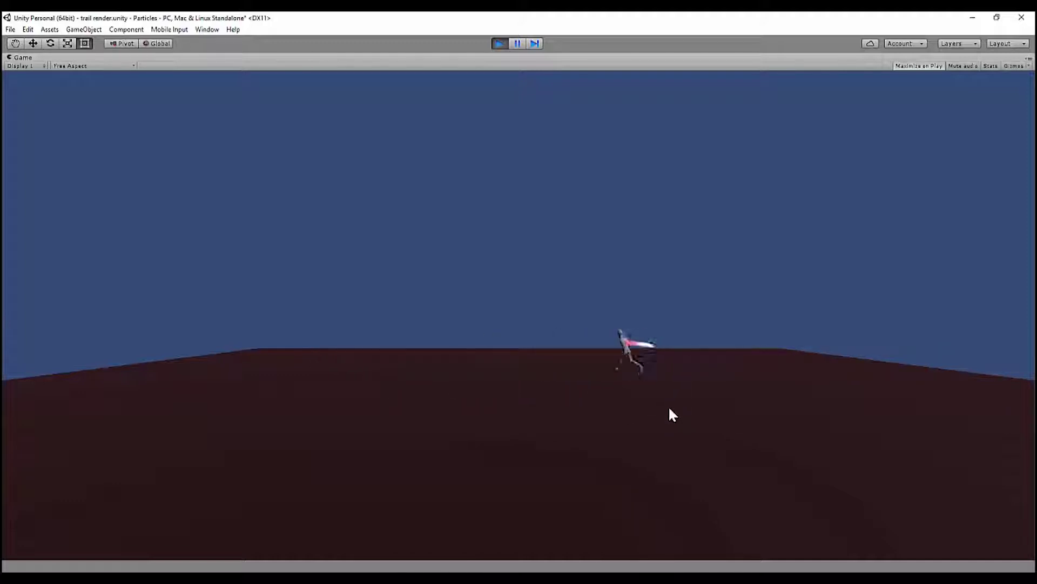
key(d)
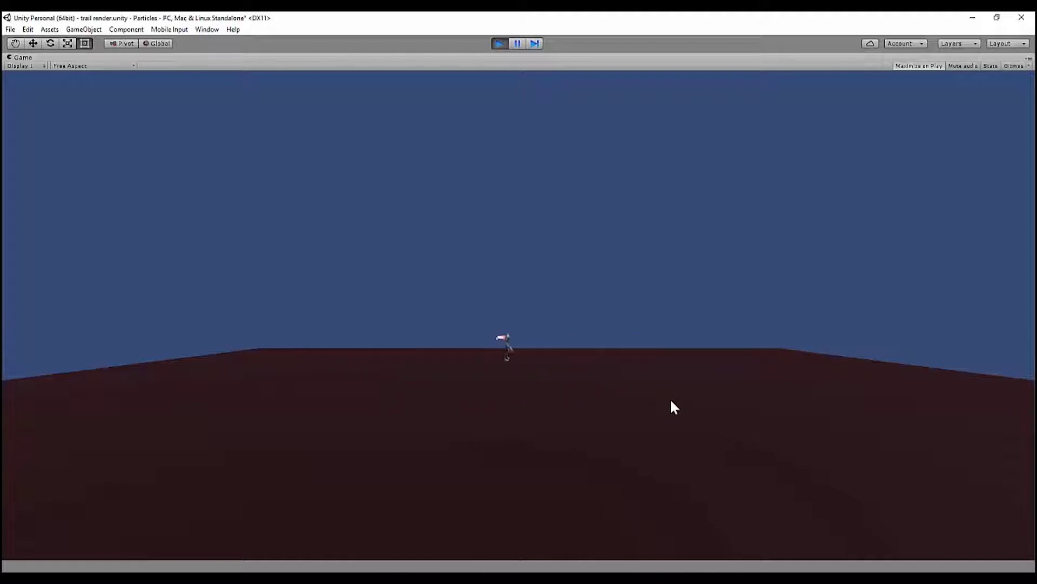
key(a)
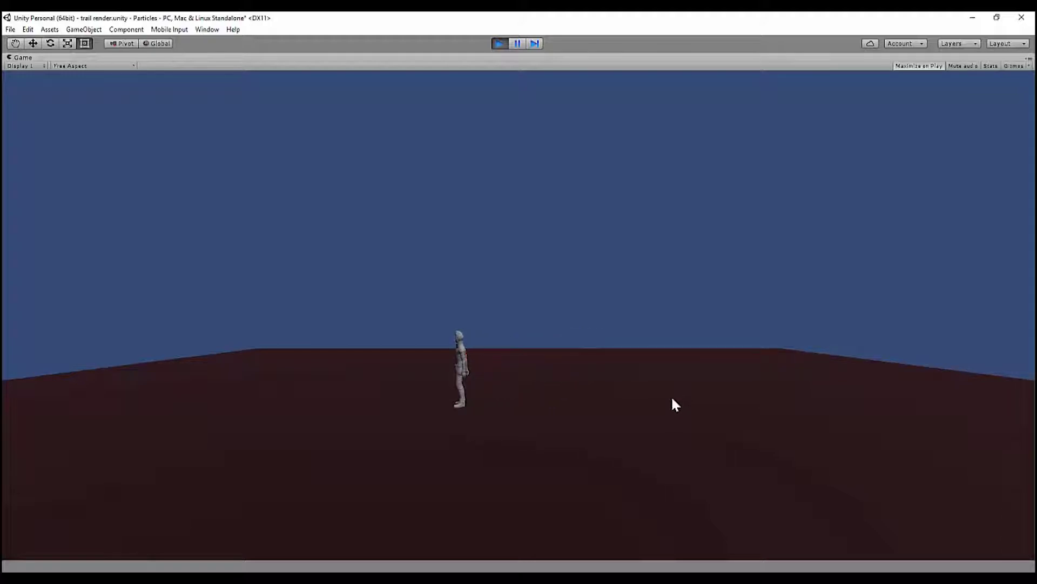
key(d)
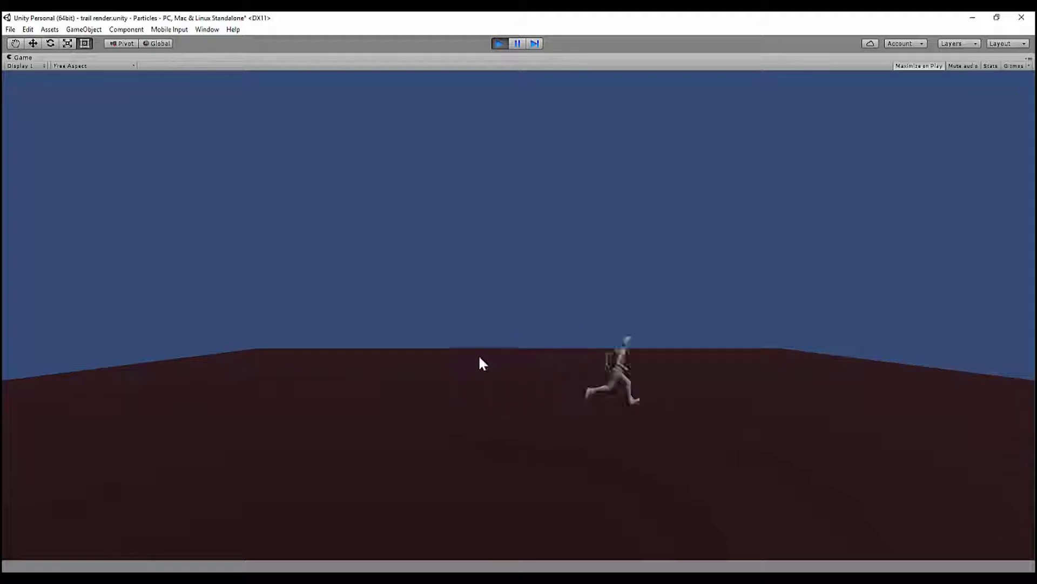
key(a)
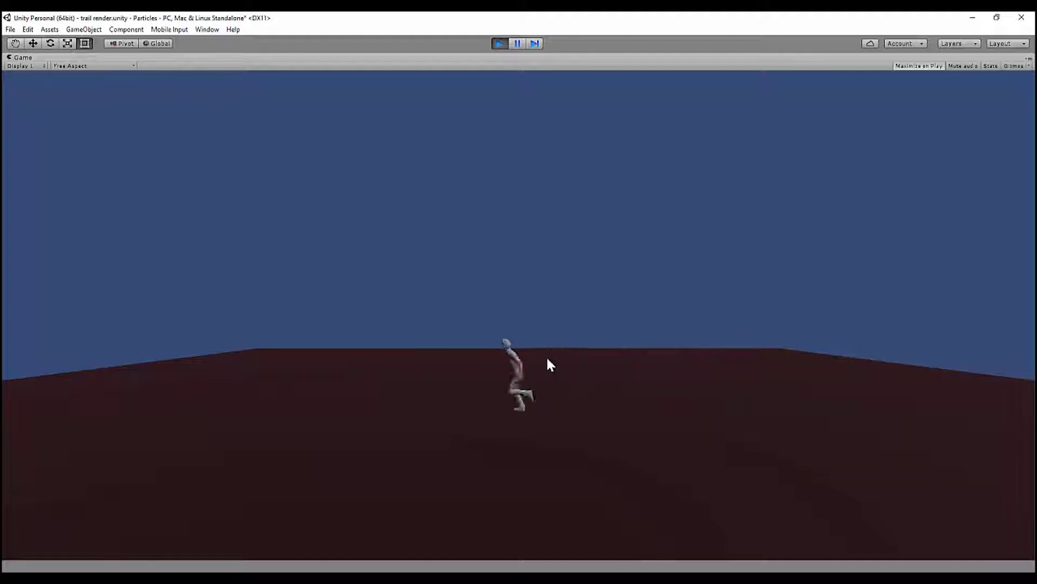
key(d)
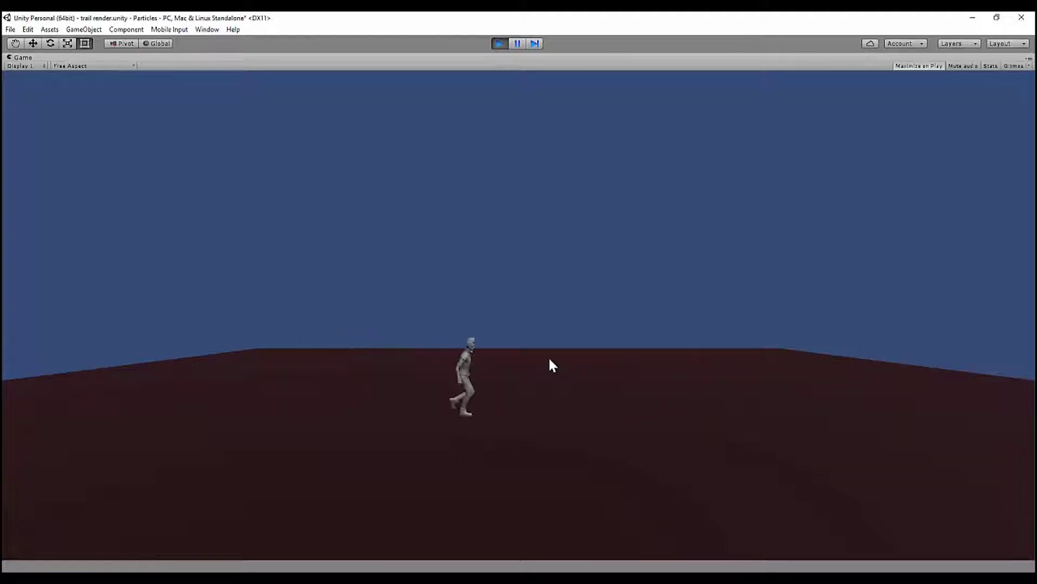
click(500, 44)
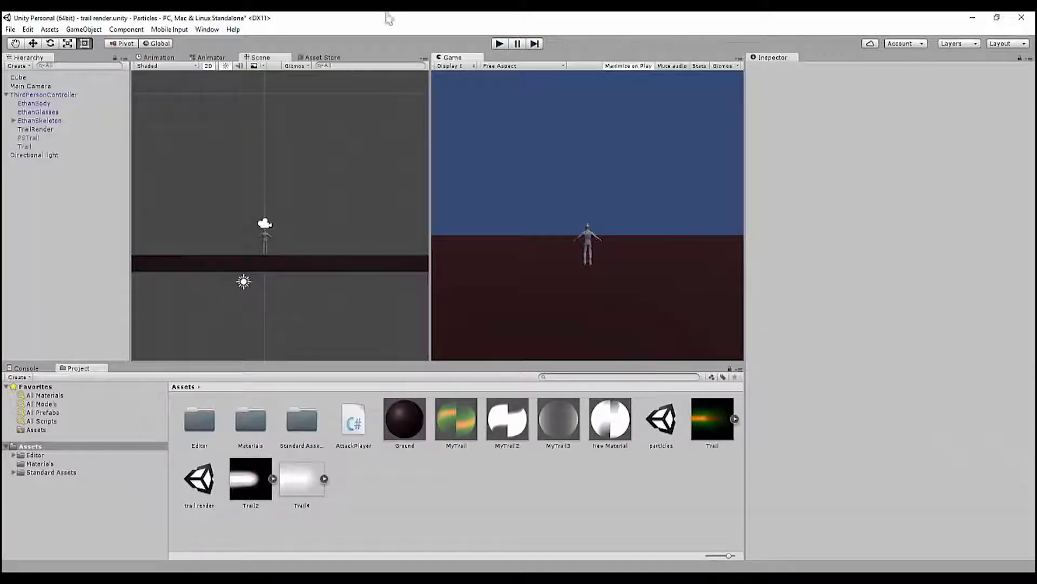
- Select TrailRender to display its Trail Renderer settings and widen the Game view beside the Scene view
click(59, 130)
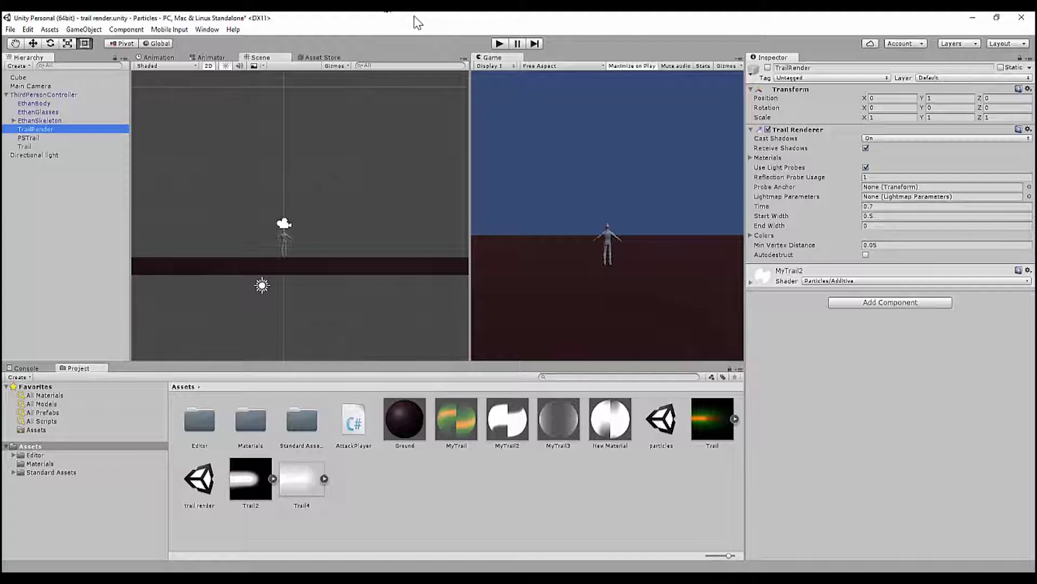
drag(470, 93, 429, 99)
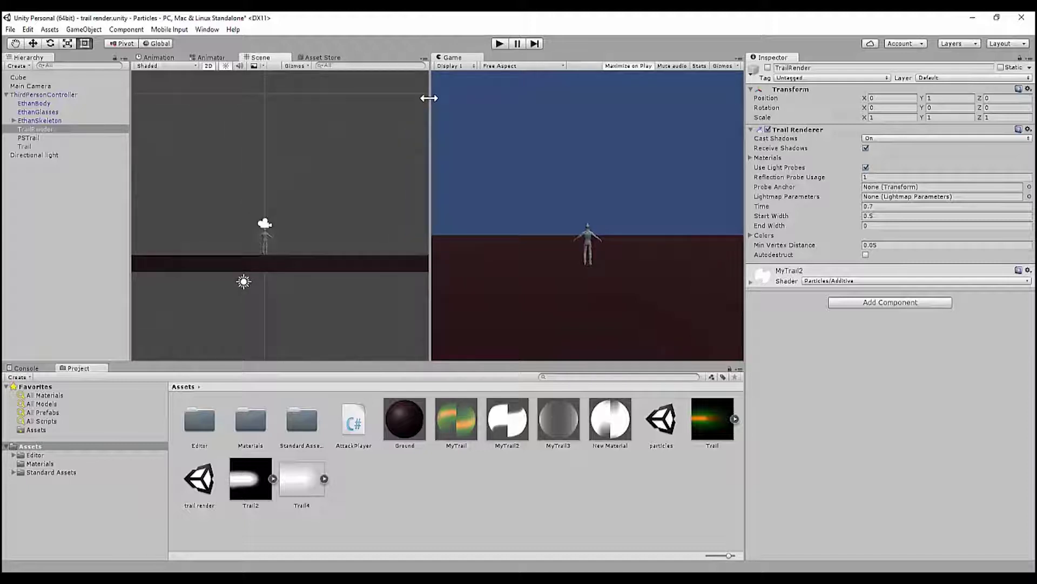